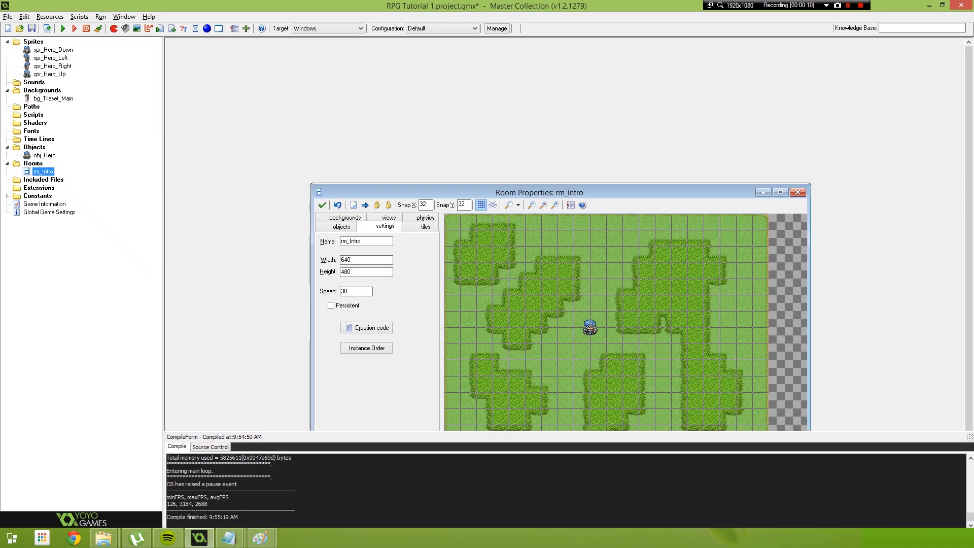
# Maximize the rm_Intro room window and create a new sprite named obj_Tree
pyautogui.click(781, 192)
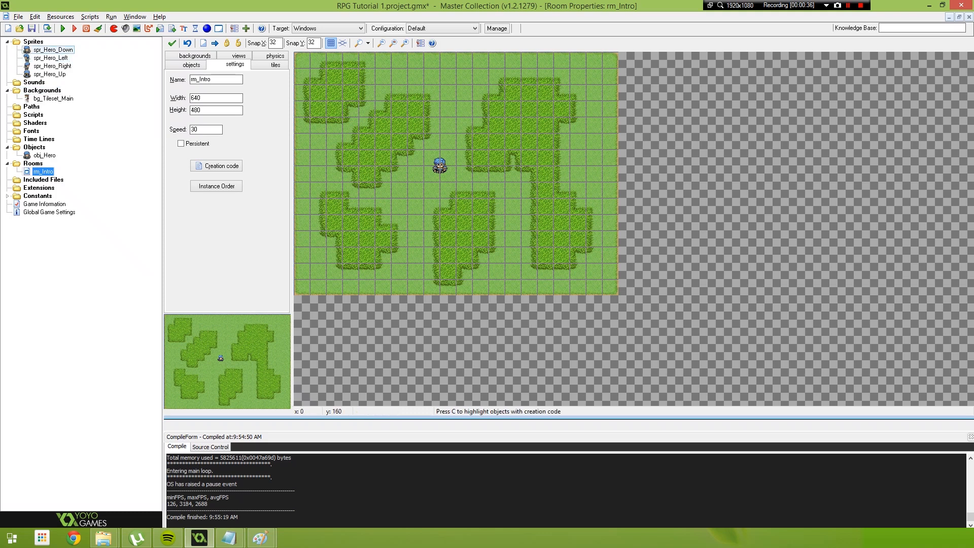
pyautogui.rightClick(20, 41)
pyautogui.click(34, 48)
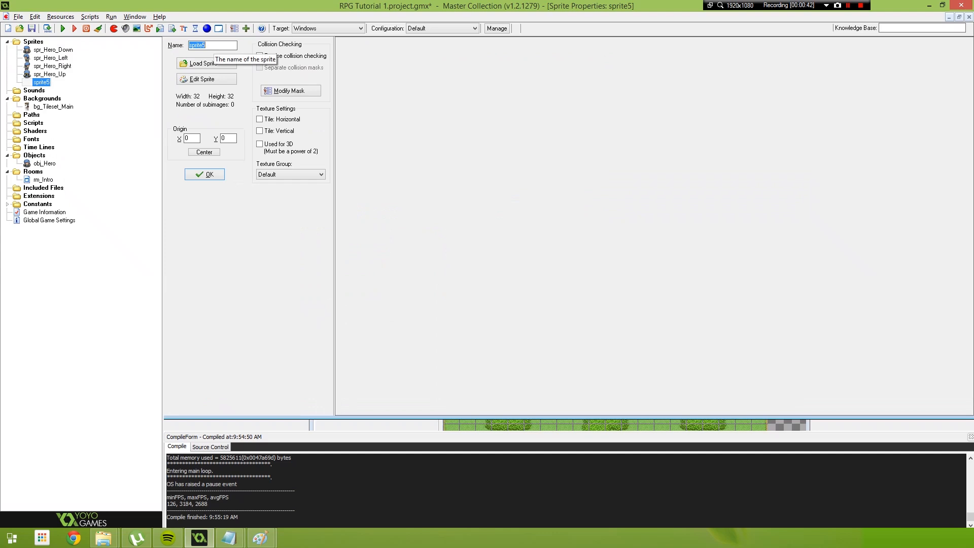
pyautogui.write('o')
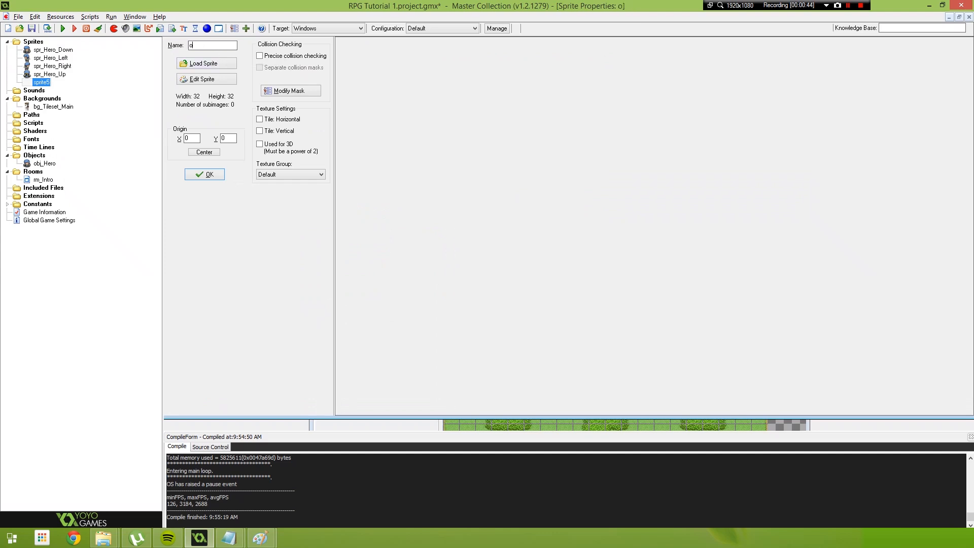
pyautogui.write('bj_Tree')
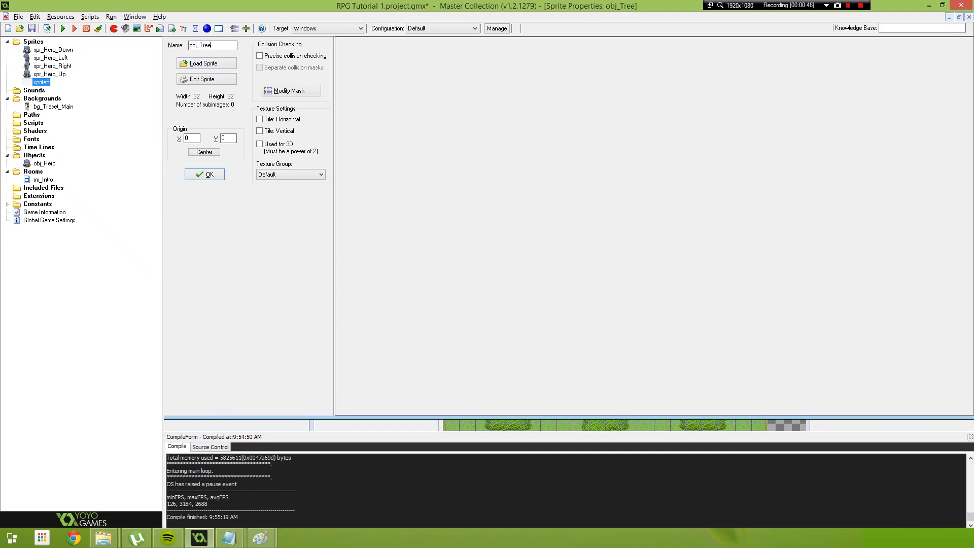
# Edit the new sprite and start creating it from a strip using RPG Maker VX RTP Tileset.png, showing the tree tiles
pyautogui.click(207, 79)
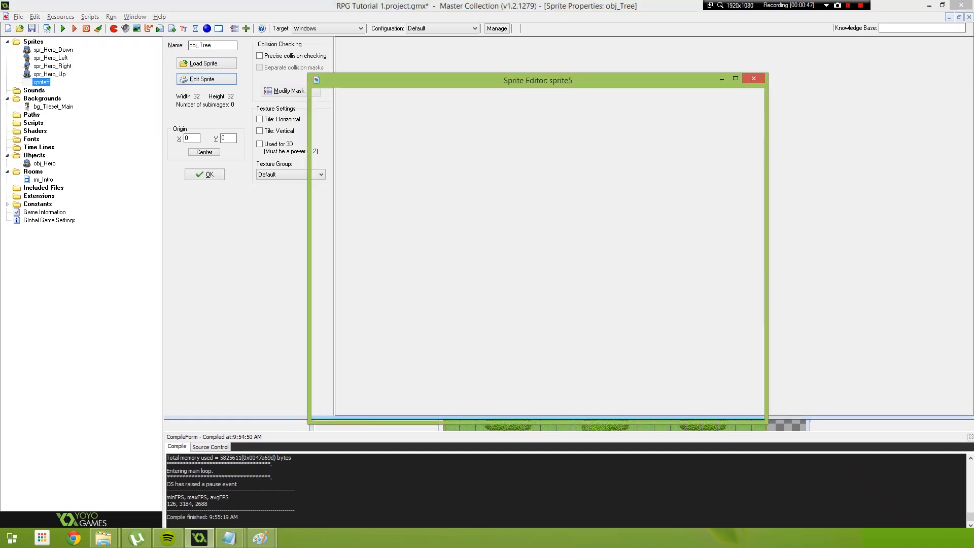
pyautogui.click(319, 93)
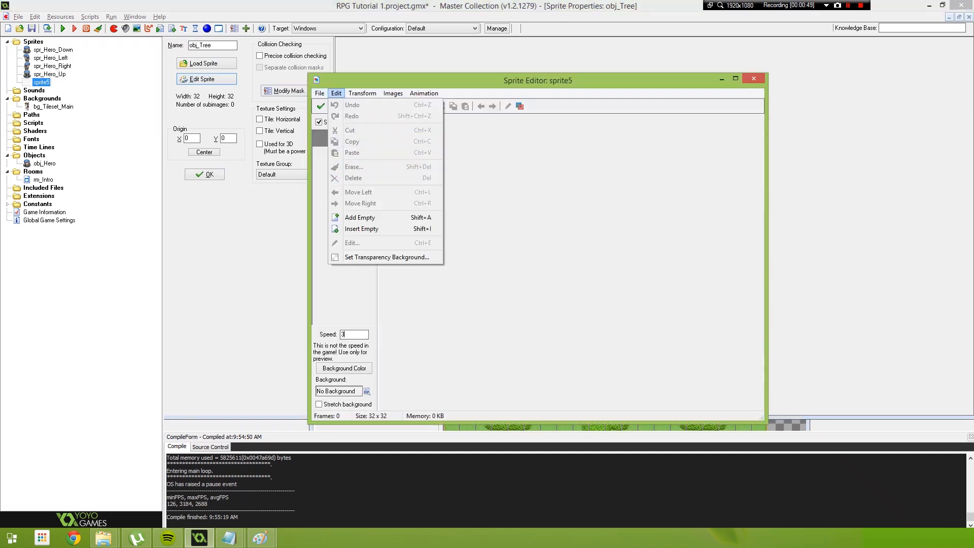
pyautogui.click(353, 156)
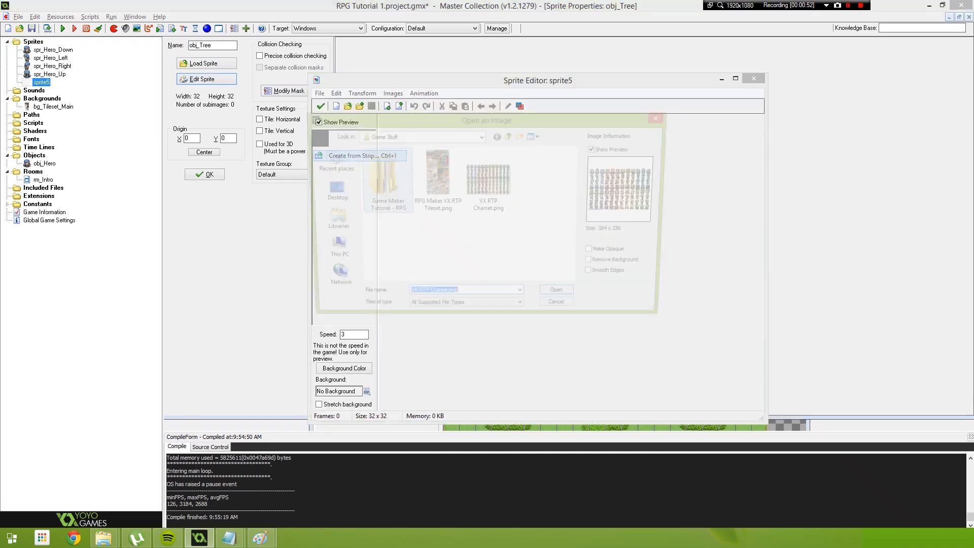
pyautogui.click(489, 202)
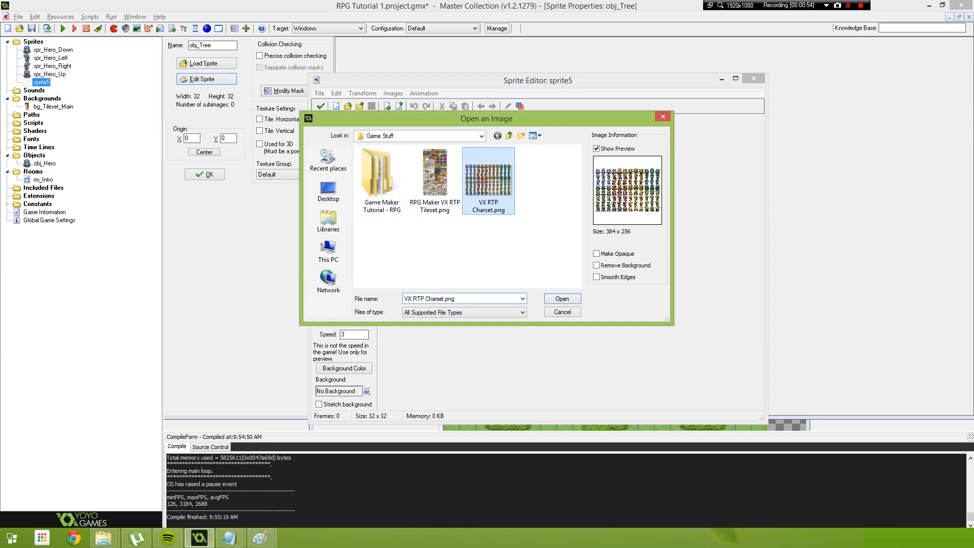
pyautogui.click(435, 181)
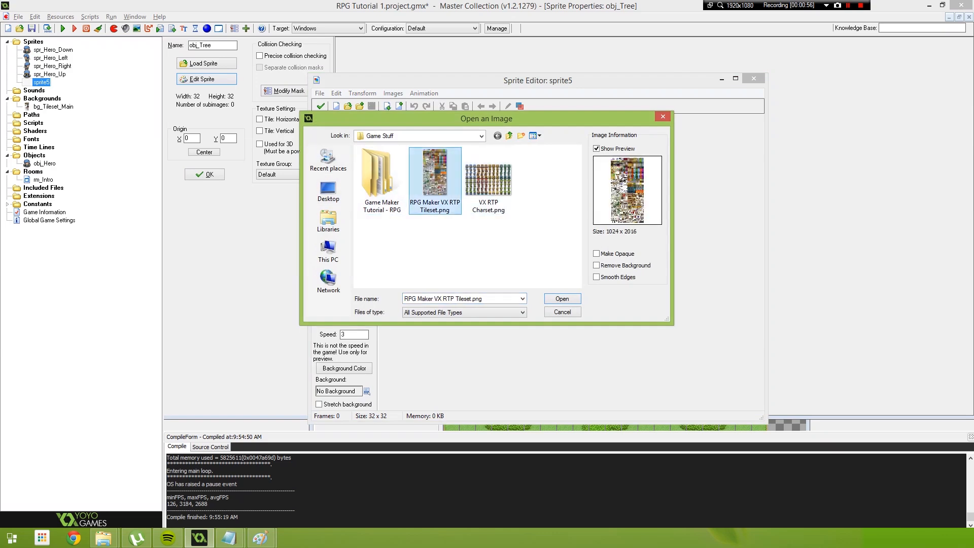
pyautogui.click(562, 299)
pyautogui.moveTo(583, 155); pyautogui.dragTo(538, 91)
pyautogui.moveTo(599, 287); pyautogui.dragTo(813, 414)
pyautogui.scroll(-5, 601, 250)
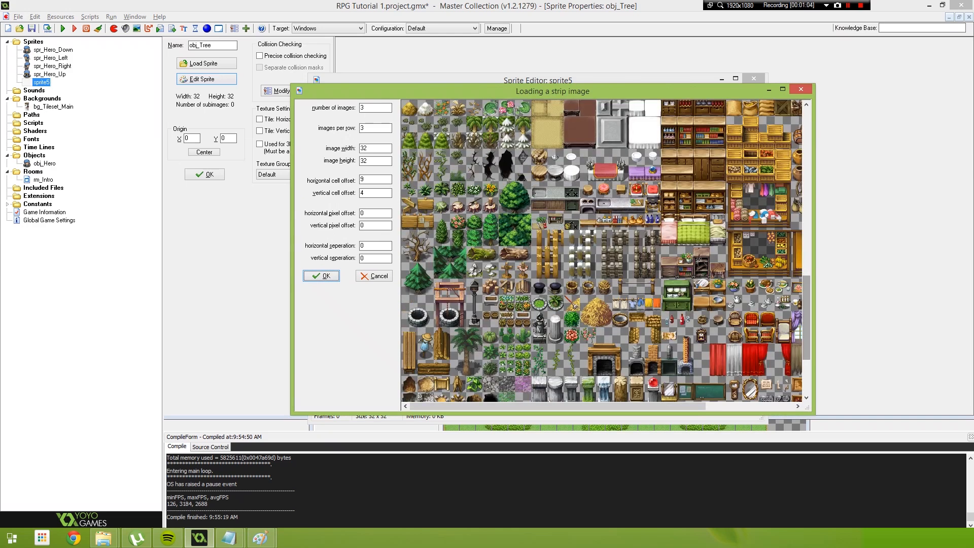
# Set the strip import to 1 image, 1 image per row, and an image width and height of 64
pyautogui.moveTo(411, 271)
pyautogui.mouseDown()
pyautogui.moveTo(417, 259)
pyautogui.moveTo(417, 270)
pyautogui.moveTo(419, 260)
pyautogui.moveTo(428, 264)
pyautogui.moveTo(400, 261)
pyautogui.mouseUp()
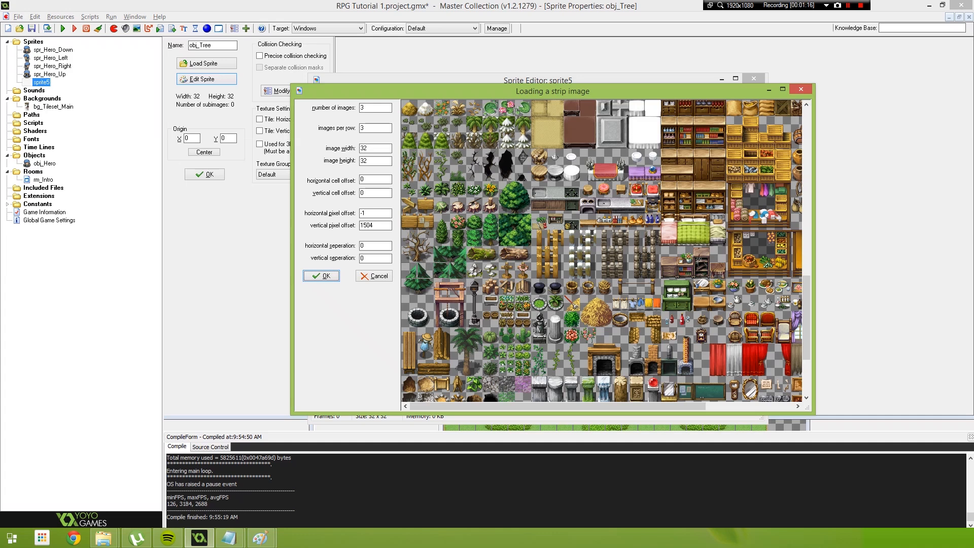
pyautogui.doubleClick(363, 108)
pyautogui.write('1')
pyautogui.press('Tab')
pyautogui.write('1')
pyautogui.press('Tab')
pyautogui.write('64')
pyautogui.press('Tab')
pyautogui.write('64')
# Place the selection over the pine tree at horizontal pixel offset 0 and vertical pixel offset 1504, and import it
pyautogui.moveTo(450, 265); pyautogui.dragTo(401, 263)
pyautogui.moveTo(405, 262); pyautogui.dragTo(403, 261)
pyautogui.doubleClick(363, 213)
pyautogui.write('0')
pyautogui.press('Tab')
pyautogui.write('1503')
pyautogui.press('BackSpace')
pyautogui.write('4')
pyautogui.click(321, 276)
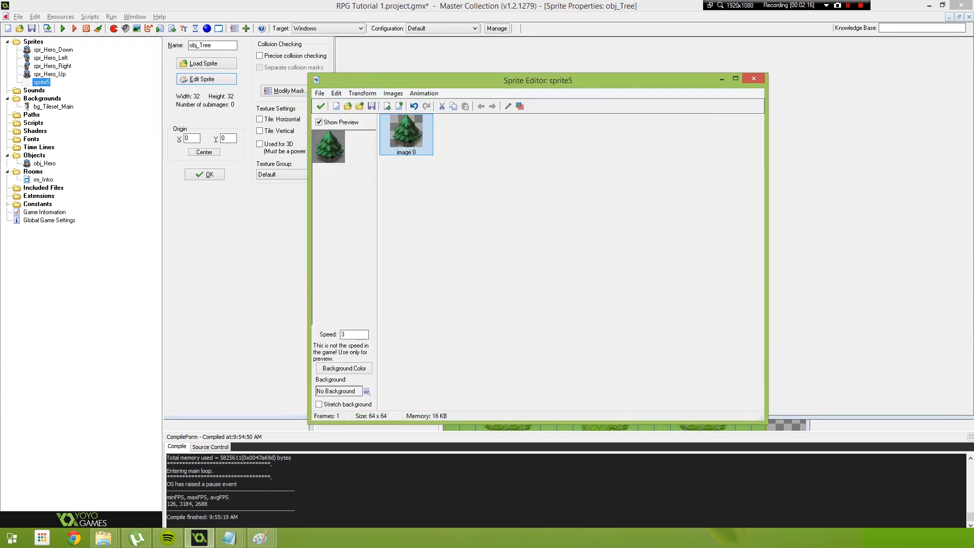
# Check the imported tree image up close, accept it, and save the sprite with a centered origin
pyautogui.doubleClick(386, 132)
pyautogui.scroll(7, 386, 132)
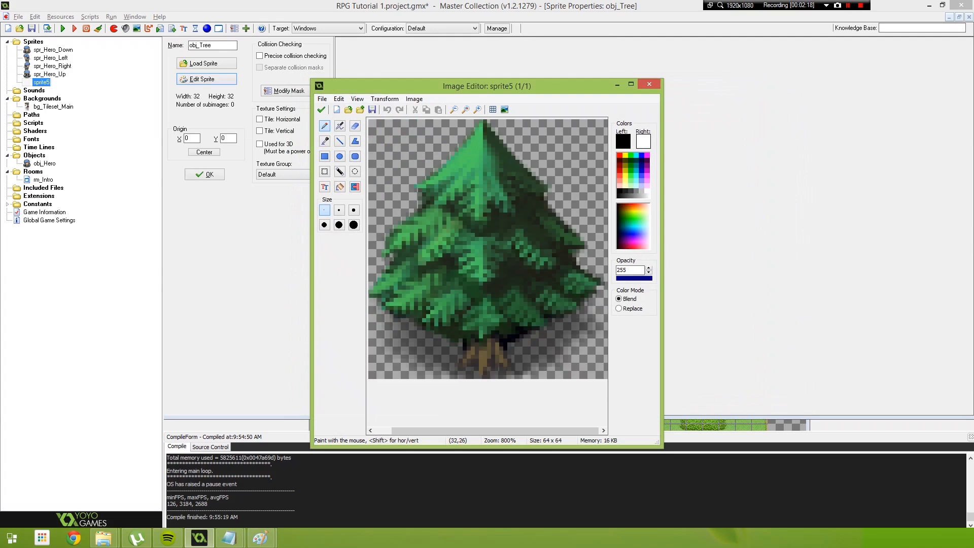
pyautogui.scroll(-6, 500, 231)
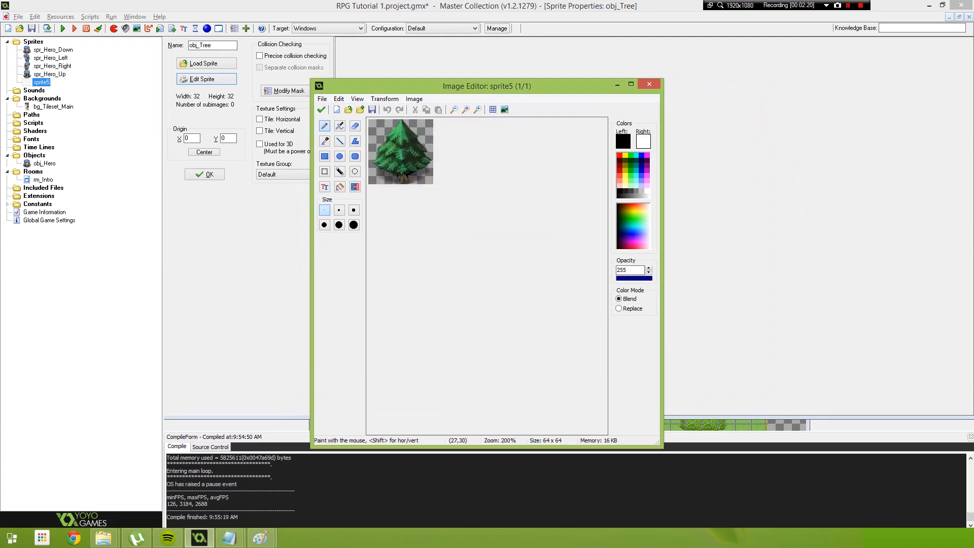
pyautogui.click(322, 109)
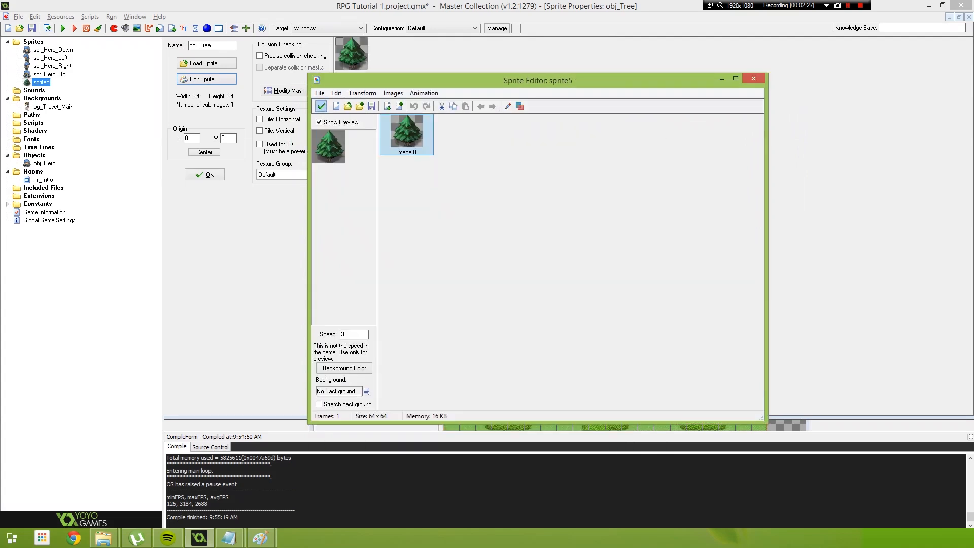
pyautogui.click(320, 105)
pyautogui.click(204, 152)
pyautogui.click(205, 174)
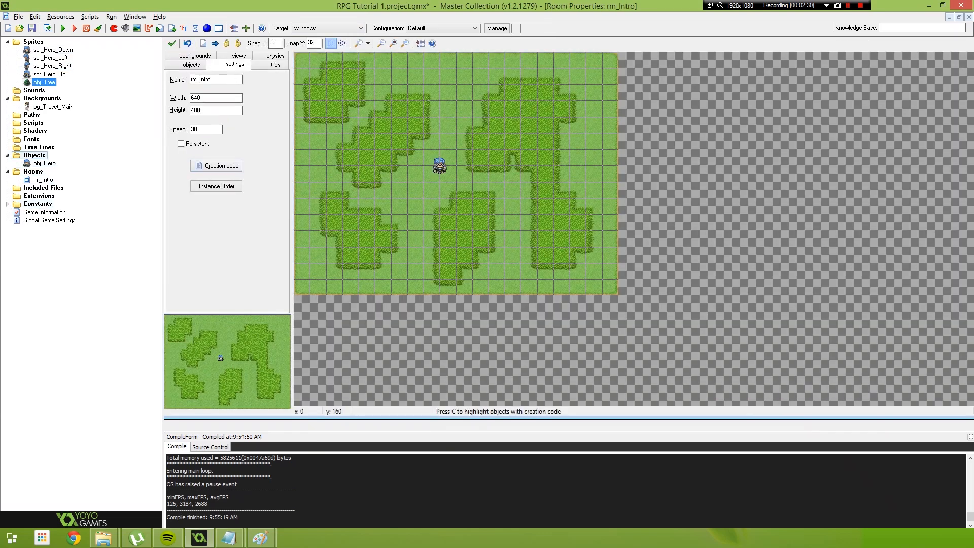
# Create an object named obj_Tree, assign it the tree sprite and enable Uses Physics
pyautogui.rightClick(31, 156)
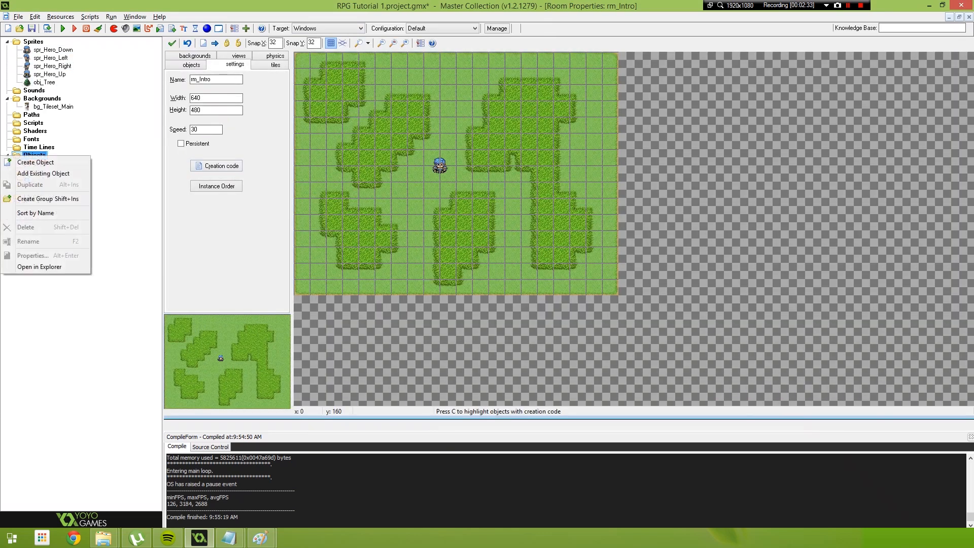
pyautogui.click(38, 162)
pyautogui.write('obj_Tree')
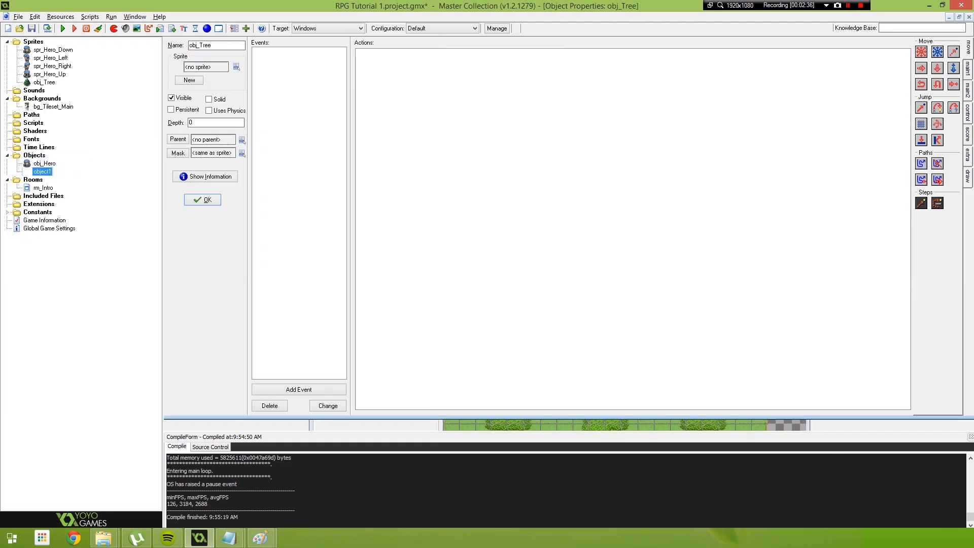
pyautogui.click(236, 66)
pyautogui.click(269, 132)
pyautogui.click(209, 110)
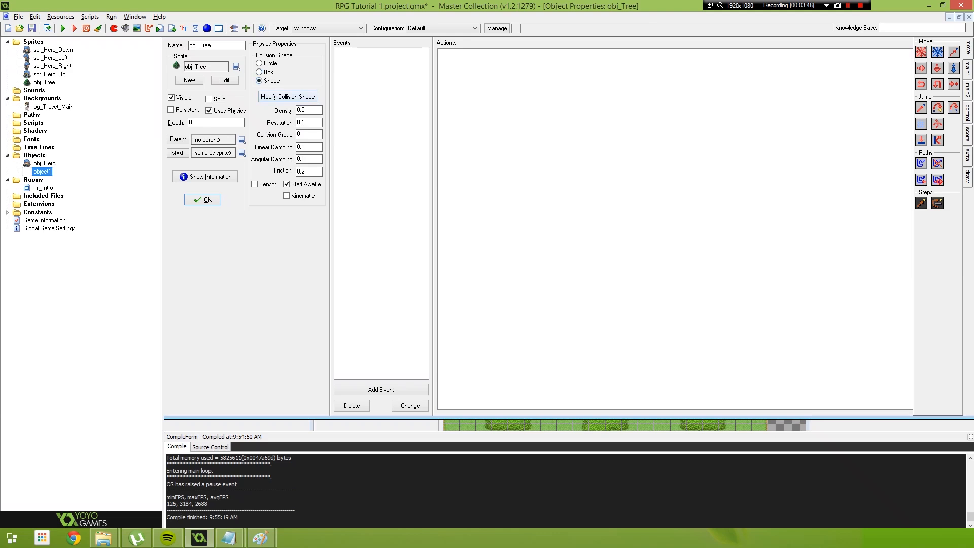
# In the tree's collision shape, add a point at (32,64) and move points (0,0) and (64,64) to (4,44) and (60,44)
pyautogui.click(288, 97)
pyautogui.moveTo(287, 98); pyautogui.dragTo(330, 84)
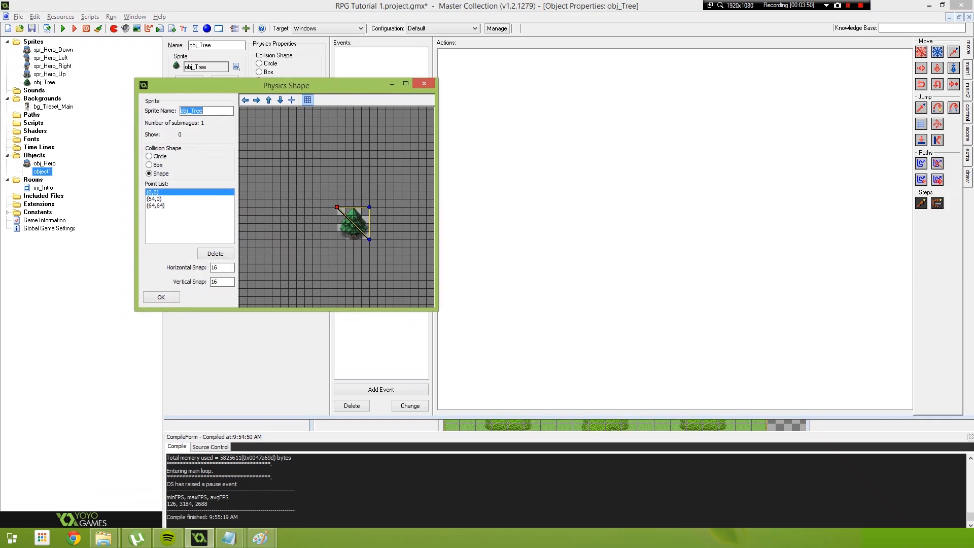
pyautogui.moveTo(378, 215); pyautogui.dragTo(294, 147, button='middle')
pyautogui.scroll(-1, 277, 112)
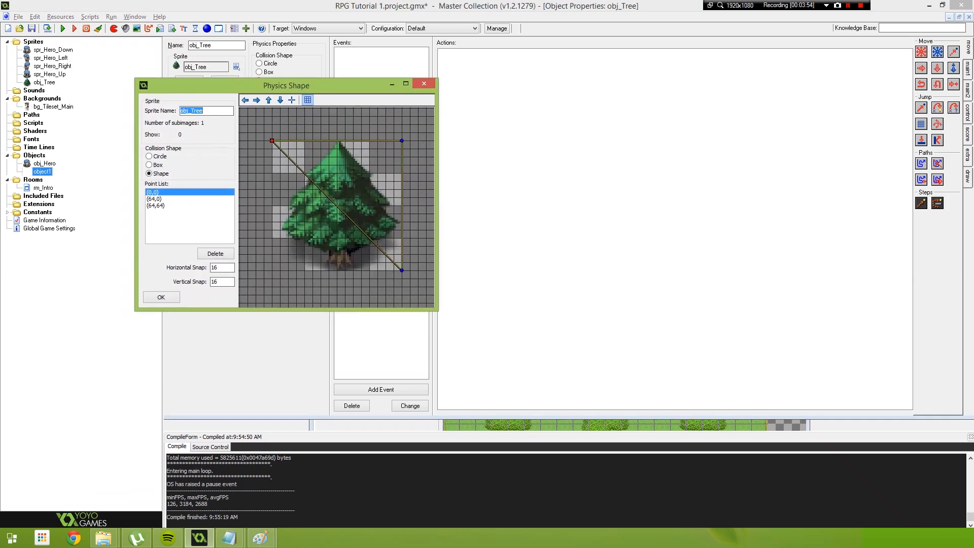
pyautogui.moveTo(329, 197); pyautogui.dragTo(337, 270)
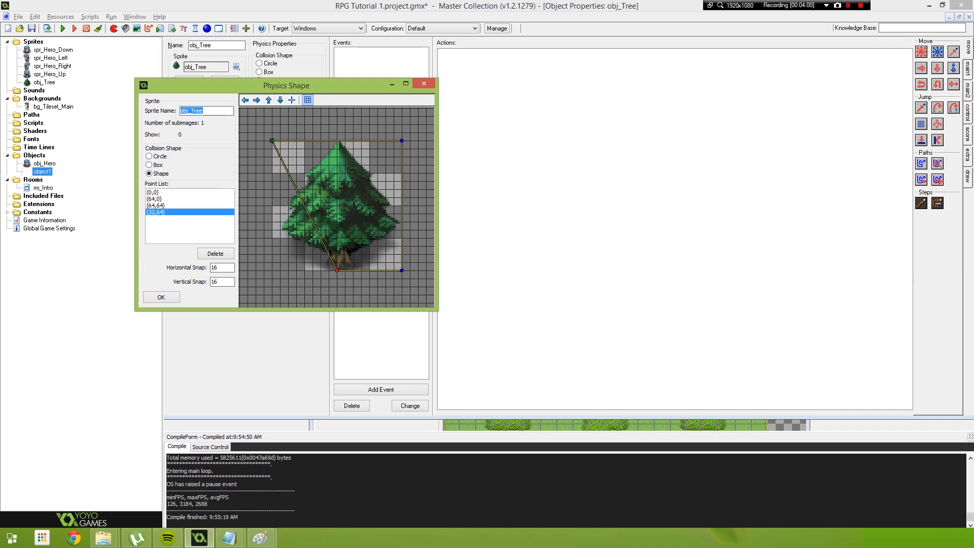
pyautogui.moveTo(272, 141); pyautogui.dragTo(280, 229)
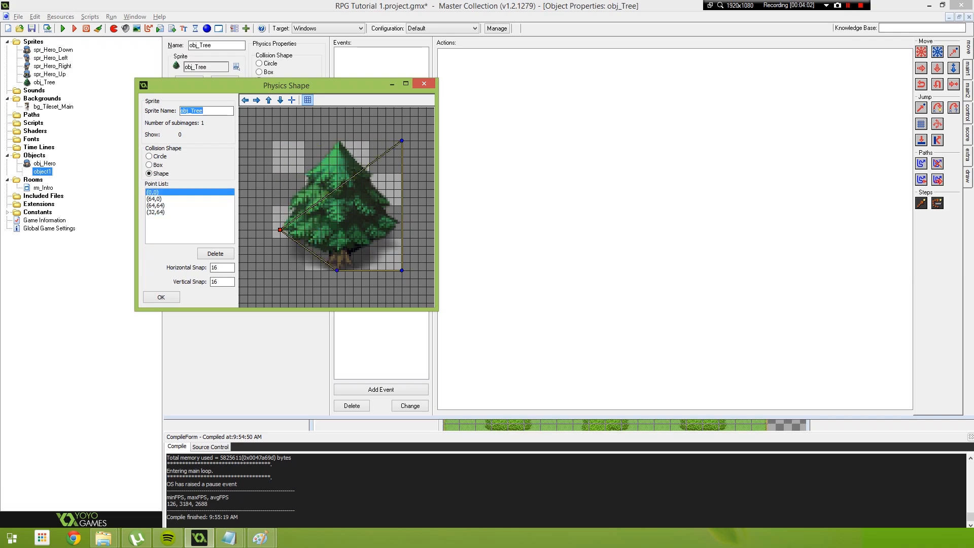
pyautogui.moveTo(402, 270); pyautogui.dragTo(395, 229)
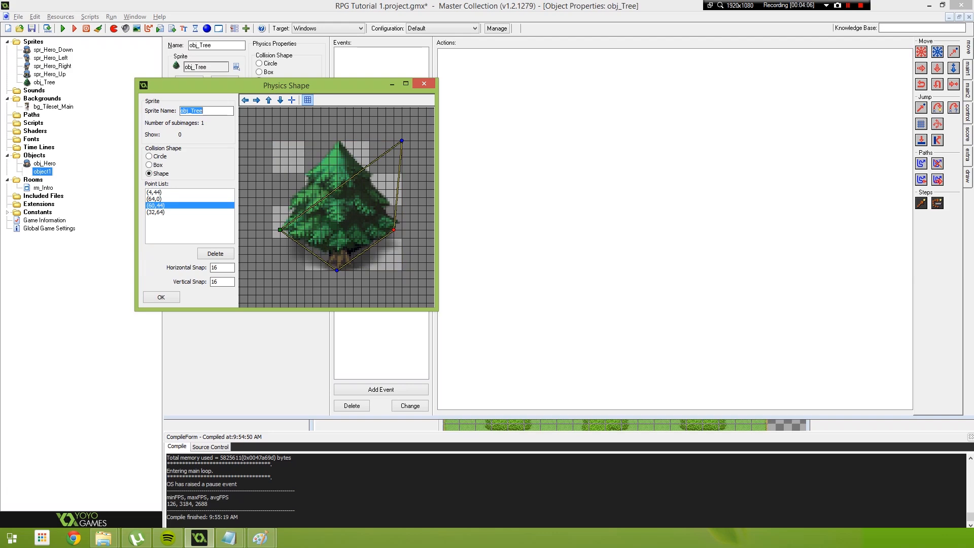
# Shift the collision shape's bottom point at the trunk to (34,64)
pyautogui.scroll(1, 394, 230)
pyautogui.moveTo(395, 230); pyautogui.dragTo(431, 144, button='middle')
pyautogui.scroll(-1, 324, 77)
pyautogui.scroll(1, 394, 149)
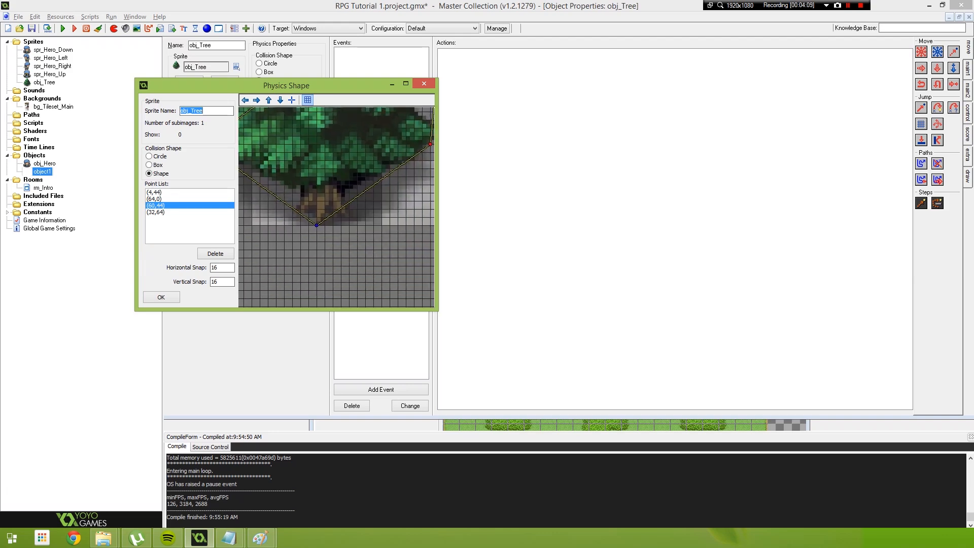
pyautogui.moveTo(317, 225); pyautogui.dragTo(325, 225)
pyautogui.scroll(-1, 325, 225)
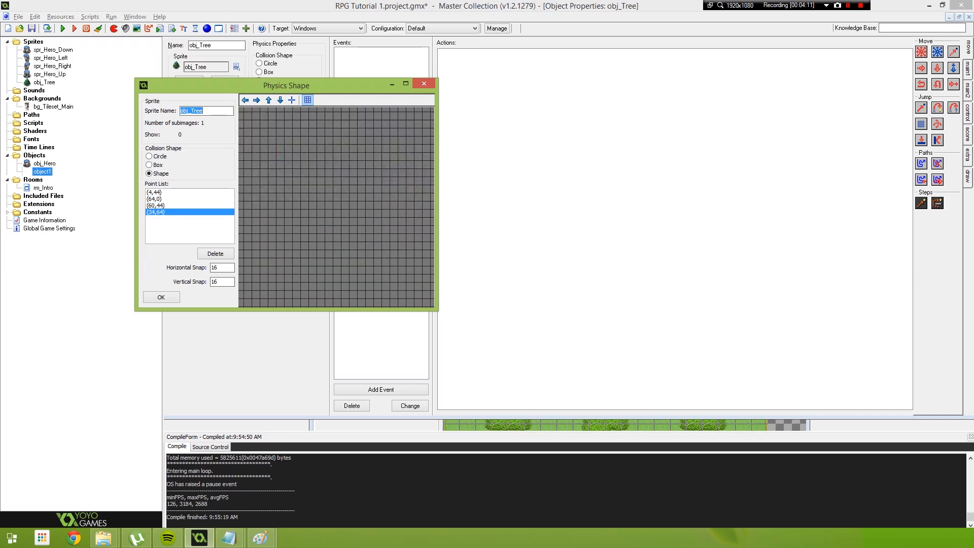
# Move the collision shape's top point to (32,40) and its bottom point to (32,64), and accept the shape
pyautogui.moveTo(304, 147); pyautogui.dragTo(269, 197, button='middle')
pyautogui.scroll(2, 335, 252)
pyautogui.moveTo(382, 128); pyautogui.dragTo(318, 128)
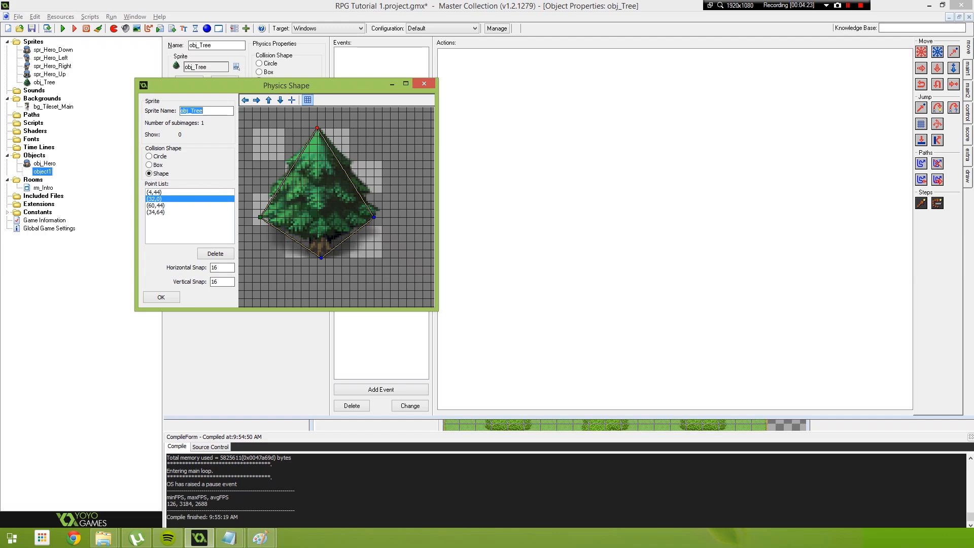
pyautogui.moveTo(317, 127); pyautogui.dragTo(317, 184)
pyautogui.moveTo(321, 257); pyautogui.dragTo(317, 257)
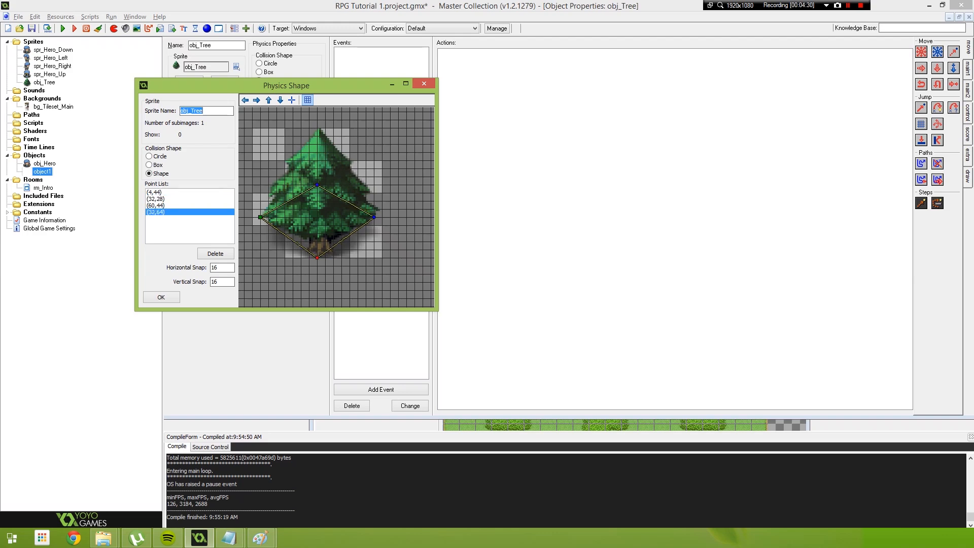
pyautogui.moveTo(317, 185); pyautogui.dragTo(317, 209)
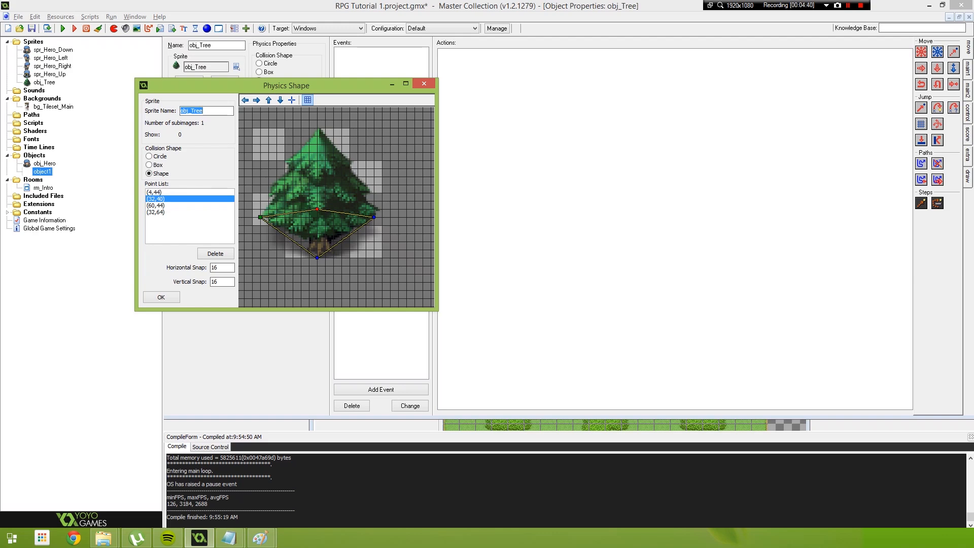
pyautogui.press('Return')
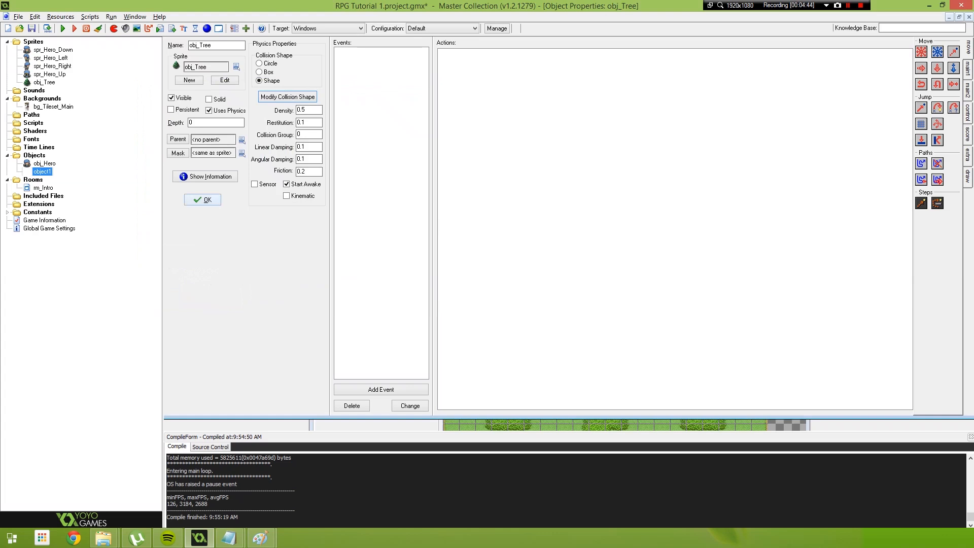
# Close the tree object's properties and rename the tree sprite to spr_Tree
pyautogui.press('Return')
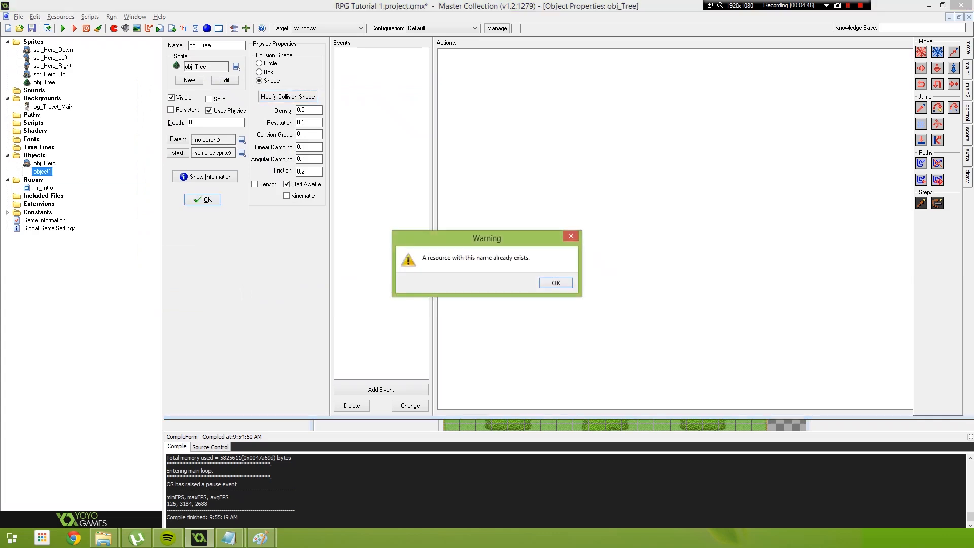
pyautogui.press('Return')
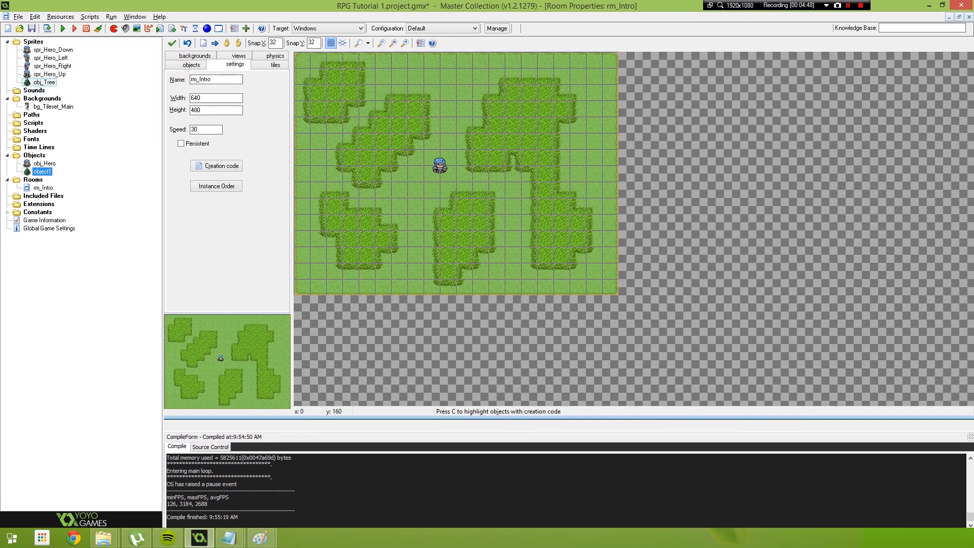
pyautogui.doubleClick(44, 82)
pyautogui.click(197, 45)
pyautogui.press('BackSpace')
pyautogui.press('BackSpace')
pyautogui.press('BackSpace')
pyautogui.write('spr_Tree')
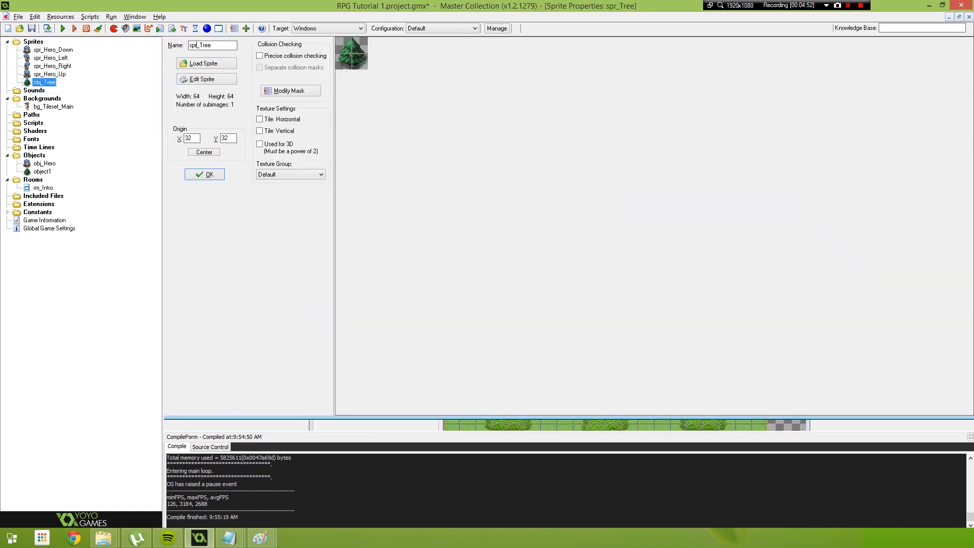
pyautogui.click(205, 174)
# Rename object1 to obj_Tree and save the object
pyautogui.doubleClick(42, 171)
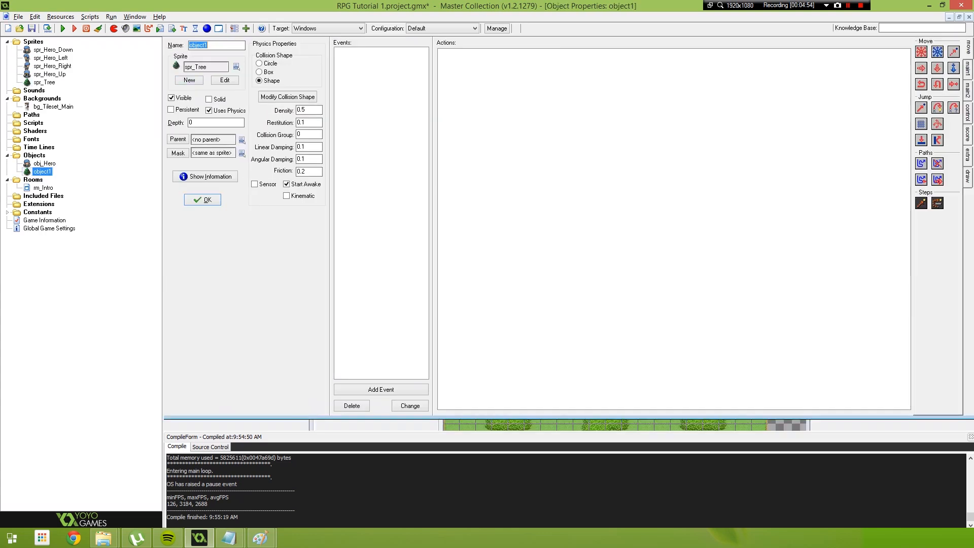
pyautogui.write('obj_Tree')
pyautogui.press('Return')
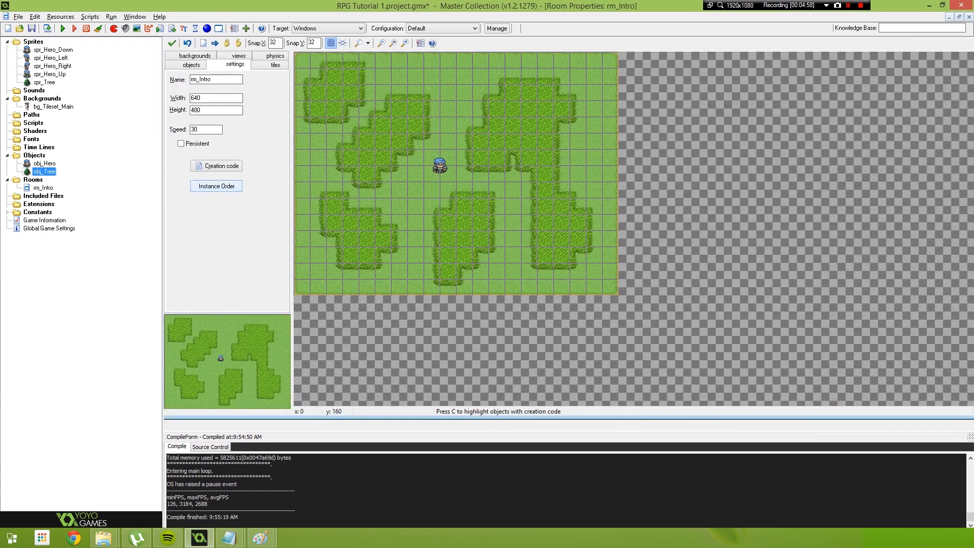
# Make the rm_Intro room a physics world and set its vertical gravity to 0.0
pyautogui.click(43, 188)
pyautogui.click(275, 56)
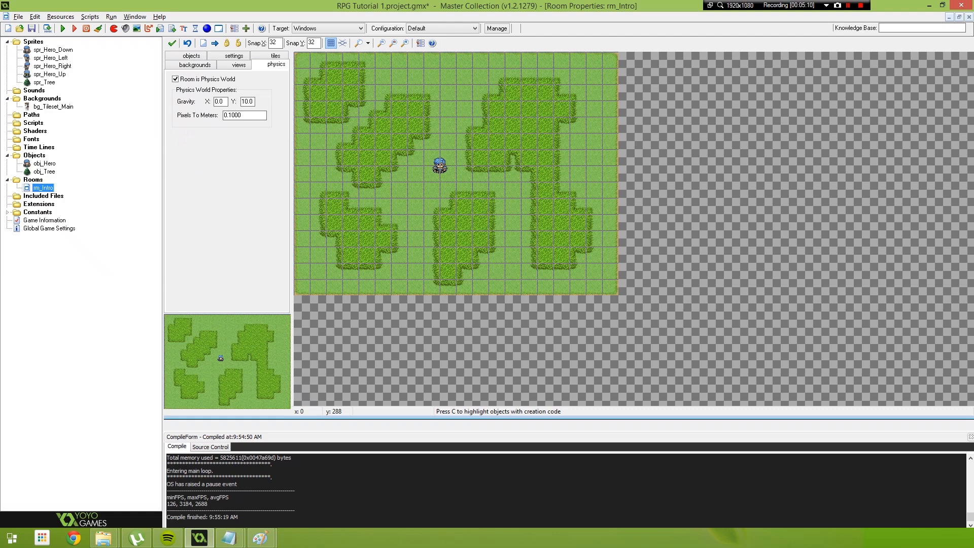
pyautogui.press('Tab')
pyautogui.write('0.0')
# Set the physics density of obj_Tree to 0
pyautogui.doubleClick(44, 171)
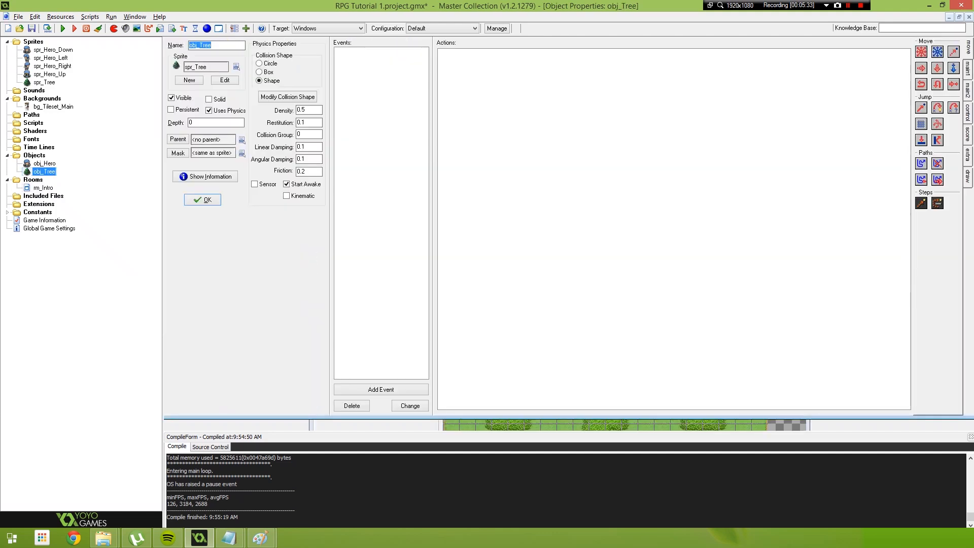
pyautogui.doubleClick(301, 110)
pyautogui.write('0')
pyautogui.doubleClick(300, 110)
# Enable physics for obj_Hero and set its density to 0.0
pyautogui.doubleClick(45, 163)
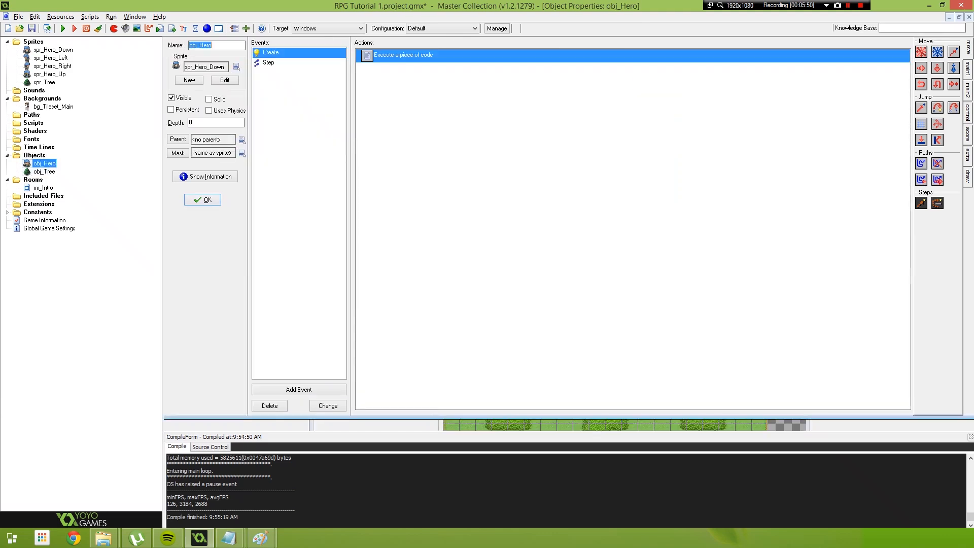
pyautogui.click(208, 110)
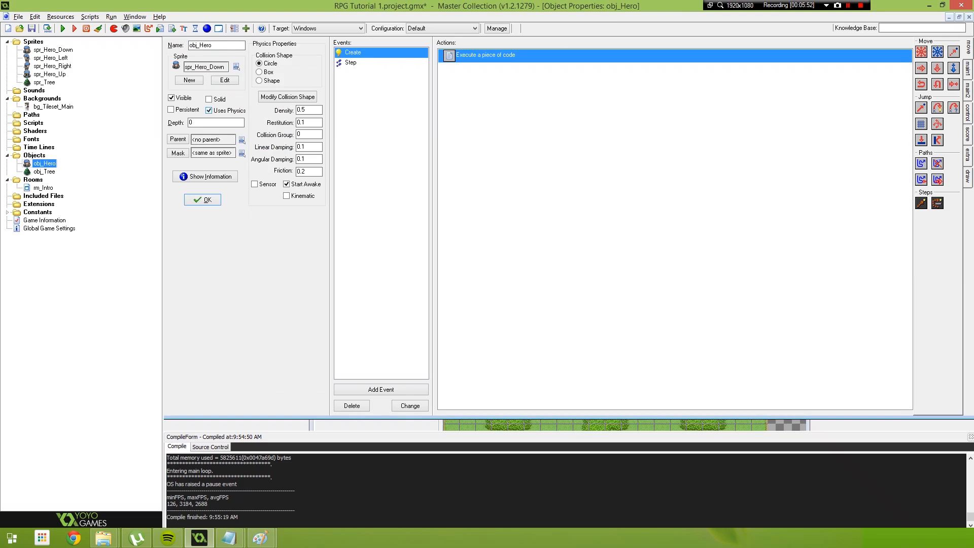
pyautogui.doubleClick(304, 110)
pyautogui.write('0')
# Shrink obj_Hero's circular collision shape so its bottom point is at (16,30), accept it, and save both open objects
pyautogui.click(282, 97)
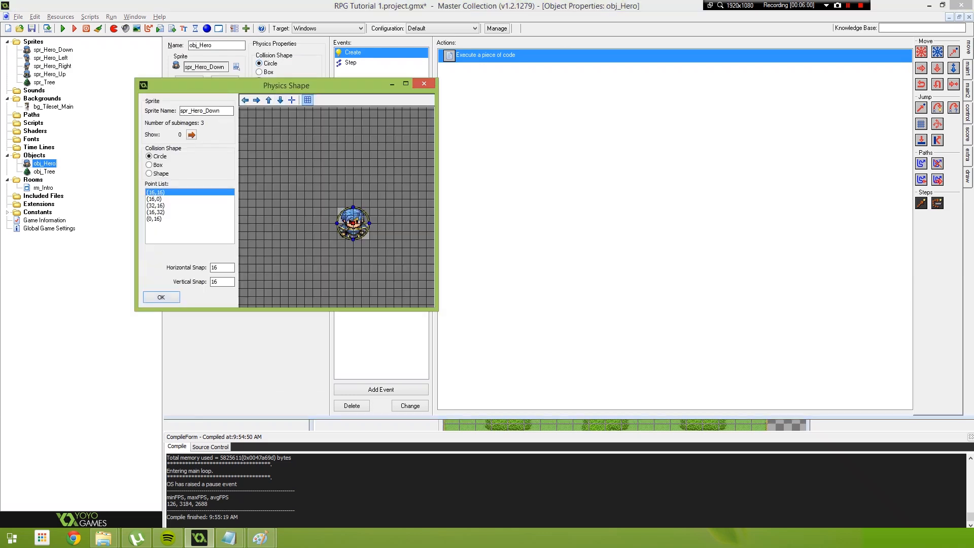
pyautogui.scroll(1, 369, 239)
pyautogui.scroll(1, 369, 239)
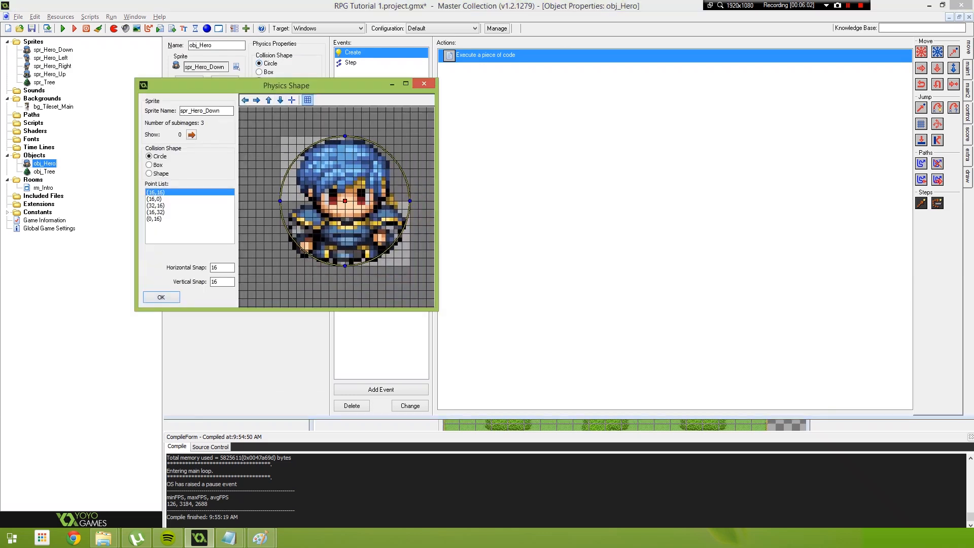
pyautogui.moveTo(345, 266); pyautogui.dragTo(345, 258)
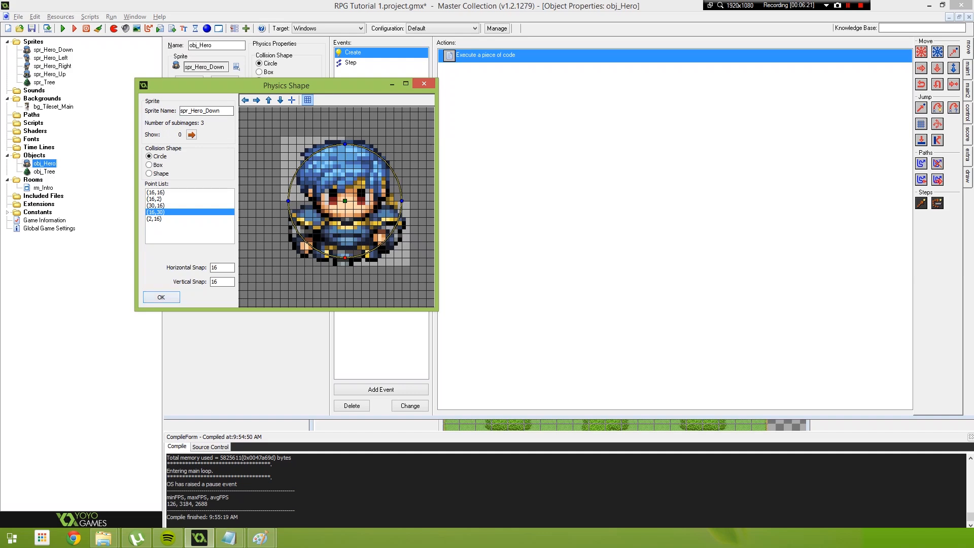
pyautogui.press('Return')
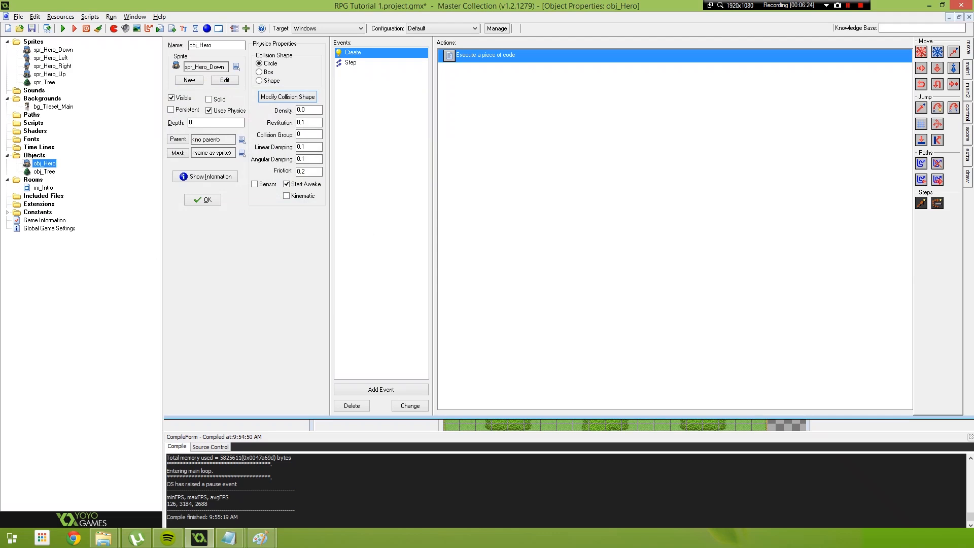
pyautogui.press('Tab')
pyautogui.click(203, 200)
pyautogui.click(202, 200)
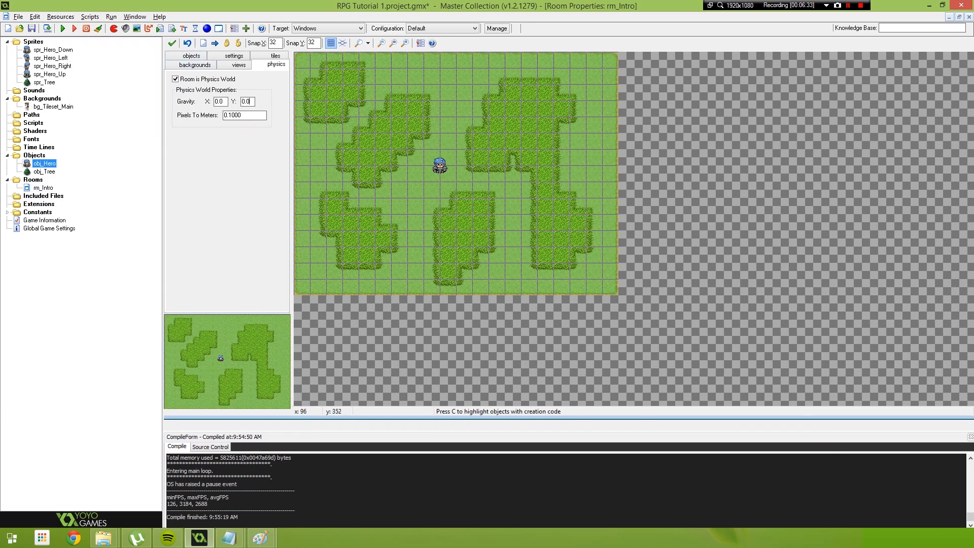
# Choose obj_Tree as the object to add to the rm_Intro room
pyautogui.click(191, 56)
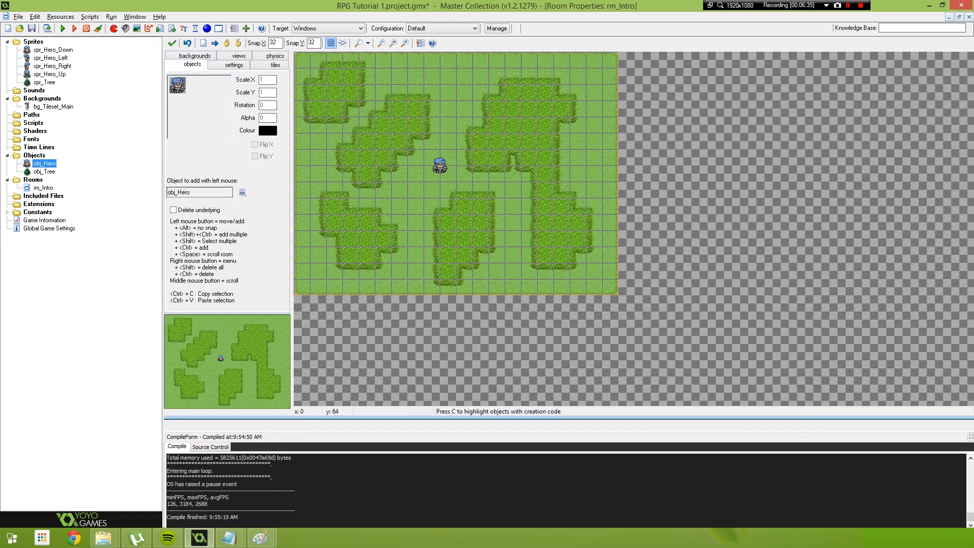
pyautogui.click(243, 193)
pyautogui.click(273, 209)
pyautogui.moveTo(365, 141); pyautogui.dragTo(432, 124)
pyautogui.moveTo(384, 157); pyautogui.dragTo(399, 173)
pyautogui.moveTo(362, 126); pyautogui.dragTo(343, 166)
pyautogui.click(364, 172)
pyautogui.moveTo(392, 117); pyautogui.dragTo(359, 183)
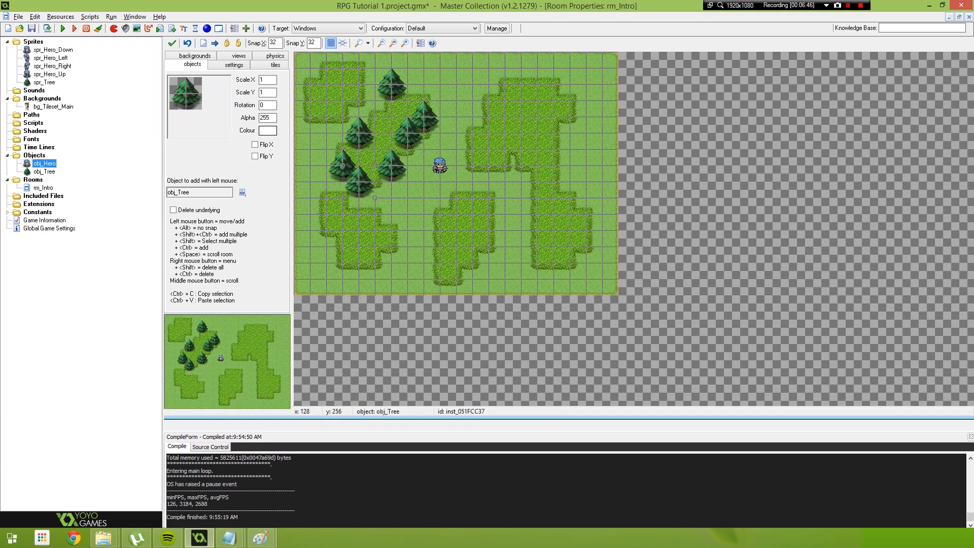
pyautogui.click(473, 149)
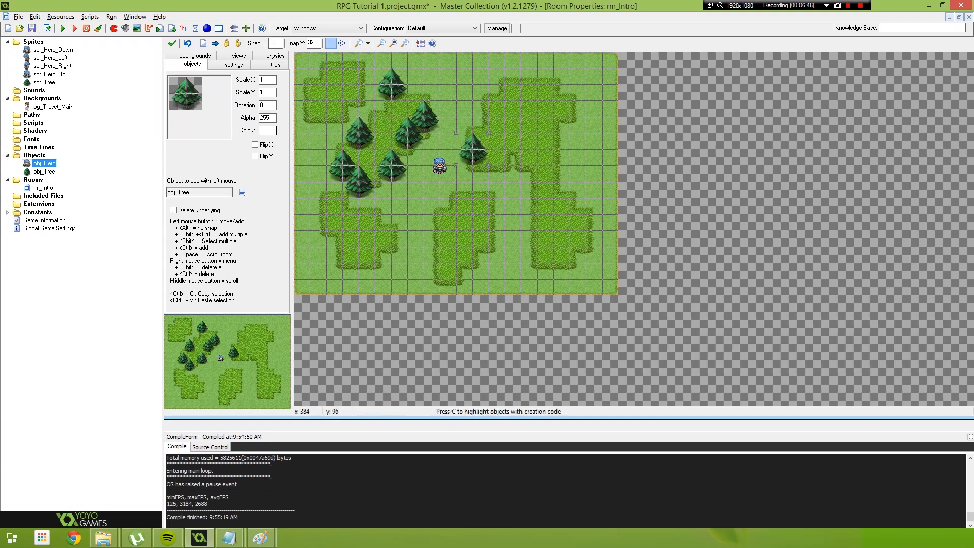
pyautogui.moveTo(489, 101); pyautogui.dragTo(473, 117)
pyautogui.click(506, 84)
pyautogui.click(506, 165)
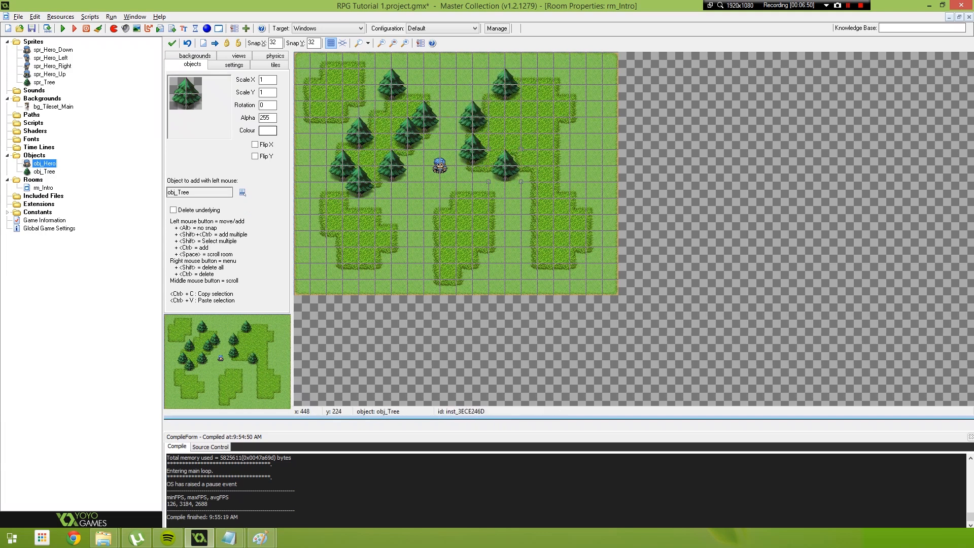
pyautogui.click(521, 182)
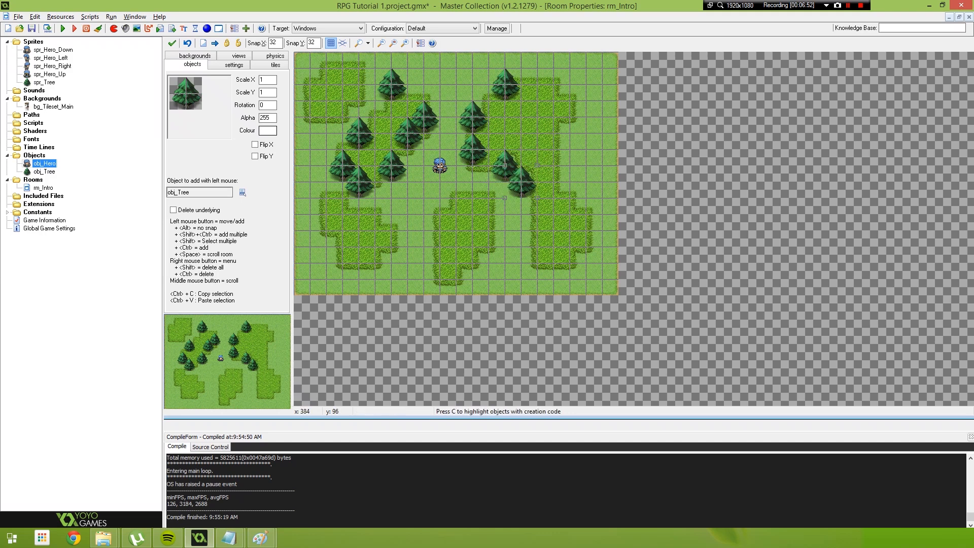
pyautogui.moveTo(513, 89)
pyautogui.keyDown('shift'); pyautogui.mouseDown(button='right')
pyautogui.moveTo(473, 122)
pyautogui.moveTo(522, 182)
pyautogui.moveTo(388, 165)
pyautogui.moveTo(398, 91)
pyautogui.mouseUp(button='right'); pyautogui.keyUp('shift')
# Place a diagonal row of overlapping trees over the tall grass to the left of the hero
pyautogui.click(416, 126)
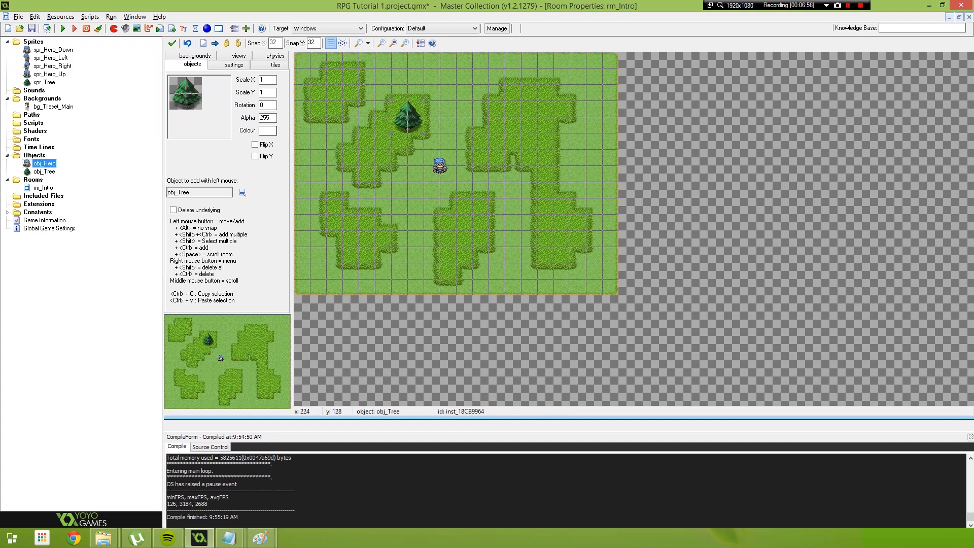
pyautogui.scroll(1, 417, 137)
pyautogui.scroll(1, 437, 154)
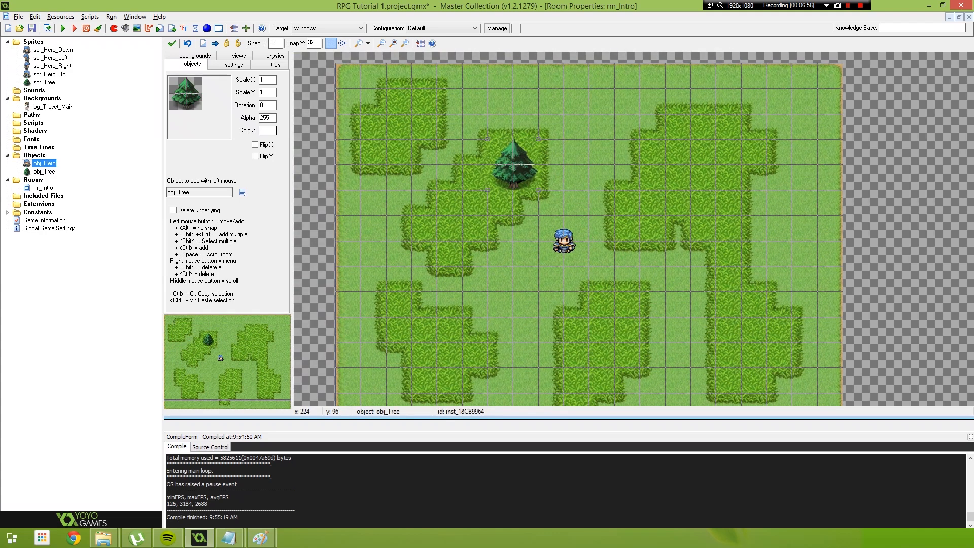
pyautogui.moveTo(514, 164)
pyautogui.mouseDown()
pyautogui.moveTo(488, 164)
pyautogui.moveTo(538, 113)
pyautogui.moveTo(488, 189)
pyautogui.moveTo(488, 164)
pyautogui.moveTo(564, 164)
pyautogui.moveTo(488, 164)
pyautogui.moveTo(488, 189)
pyautogui.moveTo(564, 163)
pyautogui.moveTo(514, 164)
pyautogui.mouseUp()
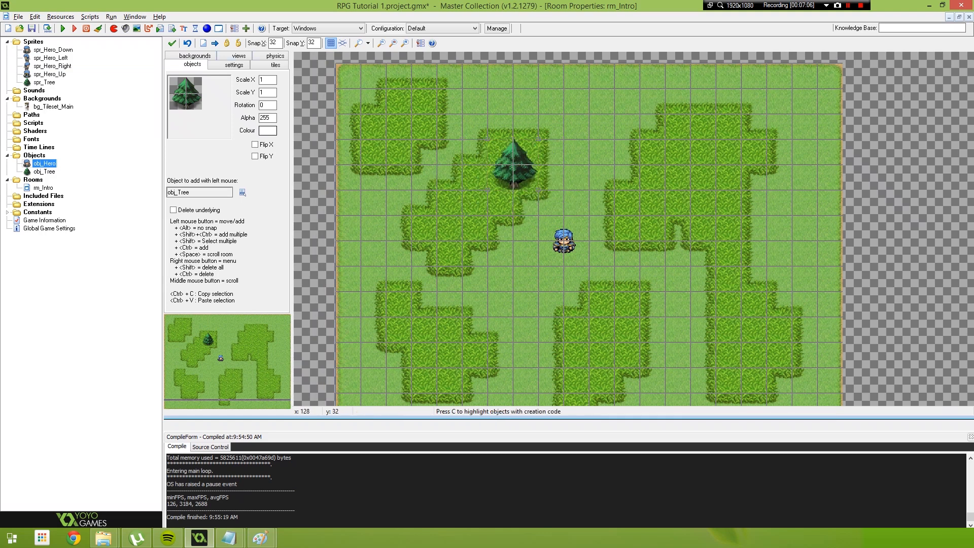
pyautogui.moveTo(507, 172); pyautogui.dragTo(539, 189)
pyautogui.moveTo(608, 163); pyautogui.dragTo(555, 186)
pyautogui.click(508, 202)
pyautogui.moveTo(472, 177)
pyautogui.keyDown('alt'); pyautogui.mouseDown()
pyautogui.moveTo(492, 223)
pyautogui.moveTo(475, 240)
pyautogui.mouseUp(); pyautogui.keyUp('alt')
pyautogui.moveTo(441, 195)
pyautogui.keyDown('alt'); pyautogui.mouseDown()
pyautogui.moveTo(452, 258)
pyautogui.moveTo(455, 204)
pyautogui.mouseUp(); pyautogui.keyUp('alt')
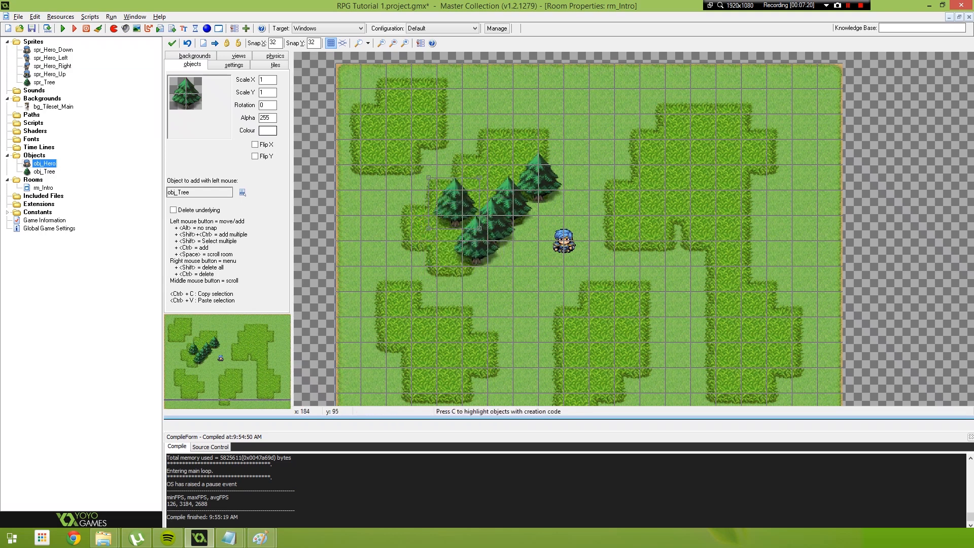
# Add a cluster of trees directly above the hero, continuing the diagonal row toward the upper right
pyautogui.keyDown('alt'); pyautogui.click(492, 166); pyautogui.keyUp('alt')
pyautogui.moveTo(492, 165)
pyautogui.keyDown('alt'); pyautogui.mouseDown()
pyautogui.moveTo(567, 147)
pyautogui.moveTo(577, 155)
pyautogui.mouseUp(); pyautogui.keyUp('alt')
pyautogui.keyDown('alt'); pyautogui.moveTo(455, 203); pyautogui.dragTo(572, 204); pyautogui.keyUp('alt')
pyautogui.keyDown('alt'); pyautogui.moveTo(600, 177); pyautogui.dragTo(604, 176); pyautogui.keyUp('alt')
# Place a line of overlapping trees from the hero's right side down toward the lower grass patch
pyautogui.keyDown('alt'); pyautogui.moveTo(640, 263); pyautogui.dragTo(621, 259); pyautogui.keyUp('alt')
pyautogui.keyDown('alt'); pyautogui.moveTo(649, 229); pyautogui.dragTo(644, 244); pyautogui.keyUp('alt')
pyautogui.moveTo(571, 300)
pyautogui.keyDown('alt'); pyautogui.mouseDown()
pyautogui.moveTo(612, 270)
pyautogui.moveTo(615, 288)
pyautogui.mouseUp(); pyautogui.keyUp('alt')
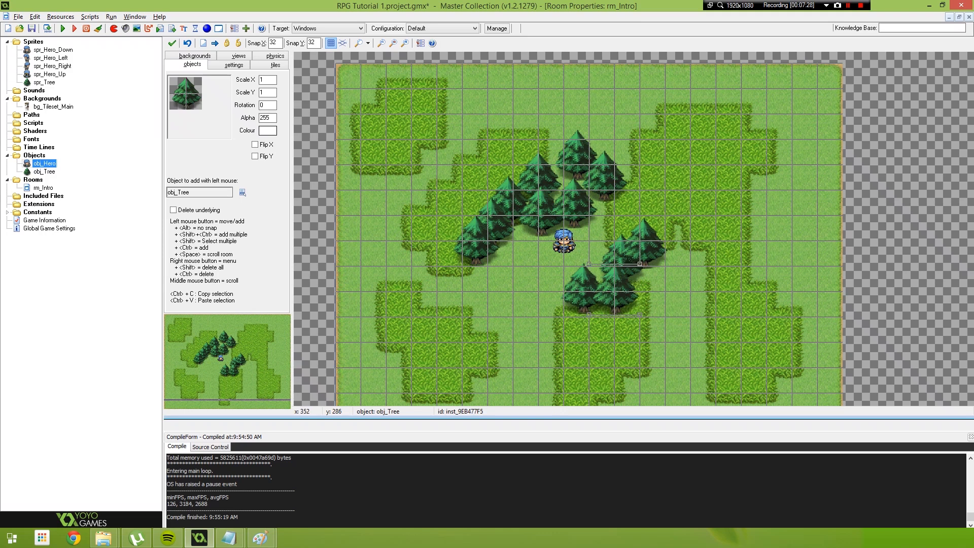
pyautogui.moveTo(551, 288)
pyautogui.keyDown('alt'); pyautogui.mouseDown()
pyautogui.moveTo(563, 310)
pyautogui.moveTo(528, 336)
pyautogui.moveTo(540, 337)
pyautogui.mouseUp(); pyautogui.keyUp('alt')
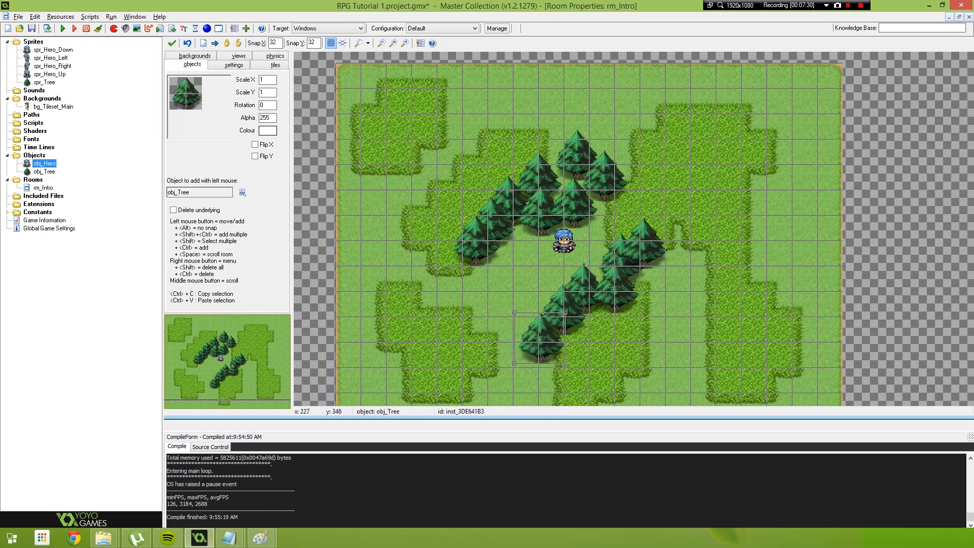
pyautogui.moveTo(461, 264)
pyautogui.keyDown('alt'); pyautogui.mouseDown()
pyautogui.moveTo(451, 261)
pyautogui.moveTo(499, 341)
pyautogui.moveTo(570, 366)
pyautogui.moveTo(547, 336)
pyautogui.mouseUp(); pyautogui.keyUp('alt')
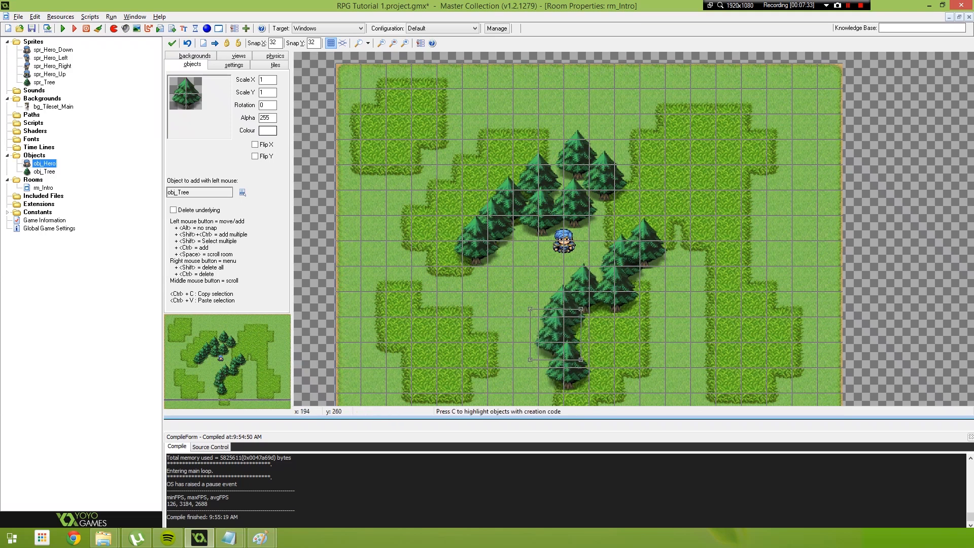
# Close the ring of trees around the hero's clearing along its bottom and left sides
pyautogui.moveTo(566, 366); pyautogui.dragTo(602, 291, button='middle')
pyautogui.moveTo(602, 292)
pyautogui.keyDown('alt'); pyautogui.mouseDown()
pyautogui.moveTo(547, 260)
pyautogui.moveTo(562, 267)
pyautogui.moveTo(535, 263)
pyautogui.mouseUp(); pyautogui.keyUp('alt')
pyautogui.keyDown('alt'); pyautogui.moveTo(503, 198); pyautogui.dragTo(494, 204); pyautogui.keyUp('alt')
pyautogui.keyDown('alt'); pyautogui.click(485, 241); pyautogui.keyUp('alt')
pyautogui.keyDown('alt'); pyautogui.moveTo(485, 241); pyautogui.dragTo(499, 230); pyautogui.keyUp('alt')
pyautogui.keyDown('alt'); pyautogui.moveTo(529, 234); pyautogui.dragTo(522, 244); pyautogui.keyUp('alt')
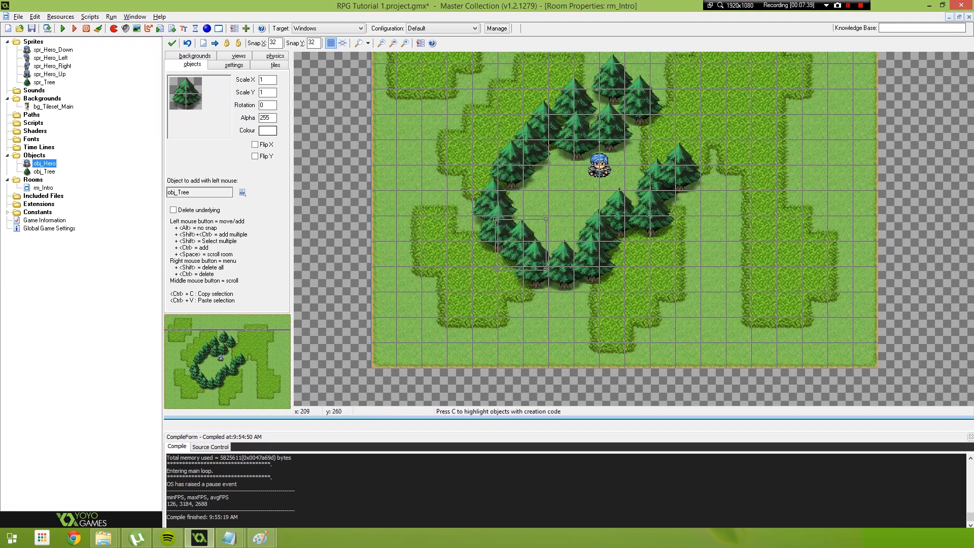
pyautogui.keyDown('alt'); pyautogui.moveTo(493, 174); pyautogui.dragTo(494, 179); pyautogui.keyUp('alt')
# Thicken the tree ring with a second layer outside its lower right, bottom and left edges
pyautogui.moveTo(644, 280)
pyautogui.keyDown('alt'); pyautogui.mouseDown()
pyautogui.moveTo(619, 262)
pyautogui.moveTo(654, 247)
pyautogui.mouseUp(); pyautogui.keyUp('alt')
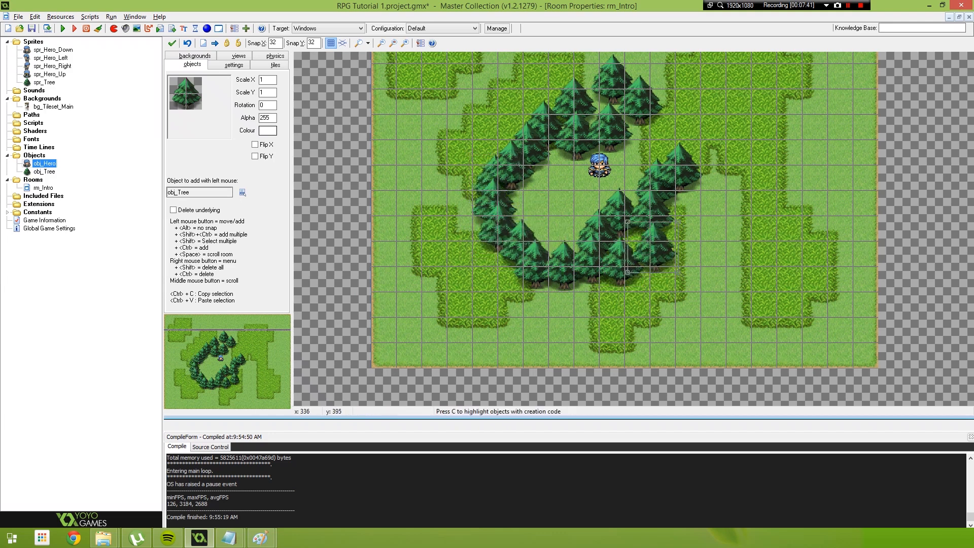
pyautogui.keyDown('alt'); pyautogui.click(594, 292); pyautogui.keyUp('alt')
pyautogui.moveTo(561, 319)
pyautogui.keyDown('alt'); pyautogui.mouseDown()
pyautogui.moveTo(554, 292)
pyautogui.moveTo(520, 280)
pyautogui.mouseUp(); pyautogui.keyUp('alt')
pyautogui.moveTo(457, 181)
pyautogui.keyDown('alt'); pyautogui.mouseDown()
pyautogui.moveTo(473, 191)
pyautogui.moveTo(468, 226)
pyautogui.mouseUp(); pyautogui.keyUp('alt')
pyautogui.keyDown('alt'); pyautogui.moveTo(528, 94); pyautogui.dragTo(538, 94); pyautogui.keyUp('alt')
# Line both sides of a path with trees, leading from the clearing to the room's upper right grass patch
pyautogui.moveTo(758, 179); pyautogui.dragTo(602, 219, button='middle')
pyautogui.keyDown('alt'); pyautogui.moveTo(590, 209); pyautogui.dragTo(567, 198); pyautogui.keyUp('alt')
pyautogui.keyDown('alt'); pyautogui.moveTo(537, 113); pyautogui.dragTo(504, 113); pyautogui.keyUp('alt')
pyautogui.keyDown('alt'); pyautogui.moveTo(573, 100); pyautogui.dragTo(528, 78); pyautogui.keyUp('alt')
pyautogui.keyDown('alt'); pyautogui.moveTo(600, 194); pyautogui.dragTo(578, 216); pyautogui.keyUp('alt')
pyautogui.keyDown('alt'); pyautogui.moveTo(640, 142); pyautogui.dragTo(636, 136); pyautogui.keyUp('alt')
pyautogui.keyDown('alt'); pyautogui.moveTo(637, 175); pyautogui.dragTo(636, 170); pyautogui.keyUp('alt')
pyautogui.keyDown('alt'); pyautogui.moveTo(679, 95); pyautogui.dragTo(633, 72); pyautogui.keyUp('alt')
pyautogui.moveTo(645, 105); pyautogui.dragTo(659, 212, button='middle')
pyautogui.keyDown('alt'); pyautogui.moveTo(608, 159); pyautogui.dragTo(610, 157); pyautogui.keyUp('alt')
pyautogui.keyDown('alt'); pyautogui.moveTo(572, 138); pyautogui.dragTo(575, 157); pyautogui.keyUp('alt')
pyautogui.keyDown('alt'); pyautogui.moveTo(517, 124); pyautogui.dragTo(541, 144); pyautogui.keyUp('alt')
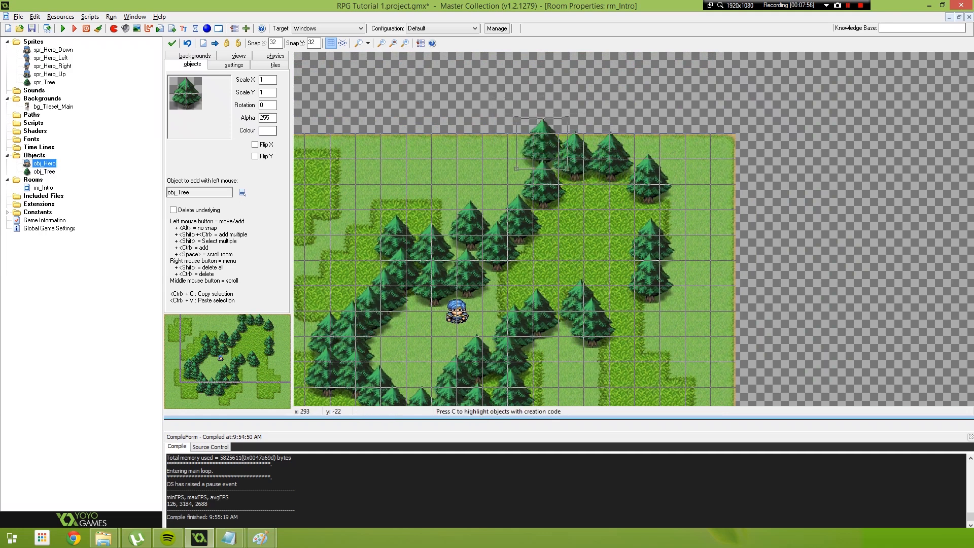
# Fill the row of trees along the room's top edge above the upper right grass patch
pyautogui.keyDown('alt'); pyautogui.click(516, 157); pyautogui.keyUp('alt')
pyautogui.keyDown('alt'); pyautogui.click(638, 148); pyautogui.keyUp('alt')
pyautogui.keyDown('alt'); pyautogui.moveTo(495, 175); pyautogui.dragTo(671, 155); pyautogui.keyUp('alt')
# Fill the gaps in the tree borders on the left and lower sides of the upper right grass patch
pyautogui.scroll(-1, 618, 214)
pyautogui.moveTo(618, 229); pyautogui.dragTo(628, 182, button='middle')
pyautogui.moveTo(609, 296); pyautogui.dragTo(624, 273, button='middle')
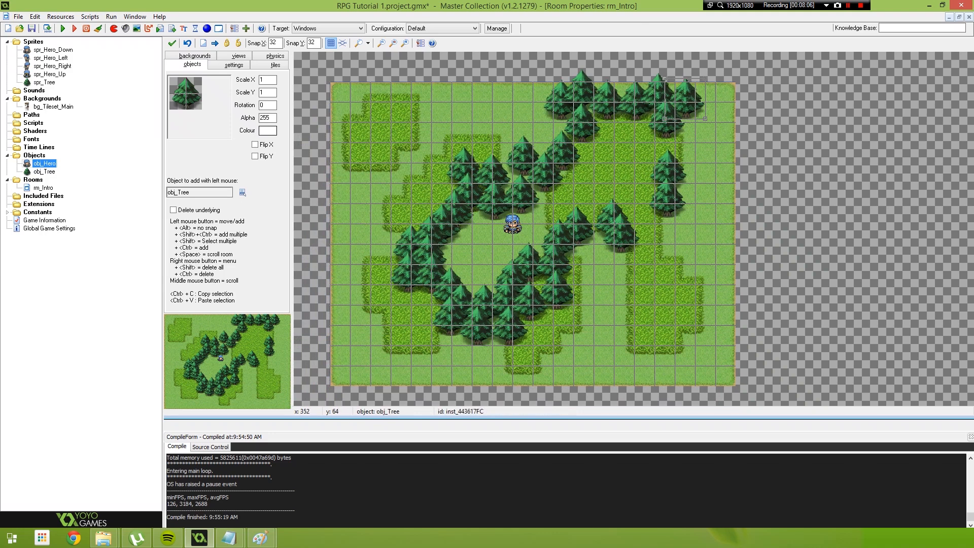
pyautogui.moveTo(577, 137); pyautogui.dragTo(559, 129)
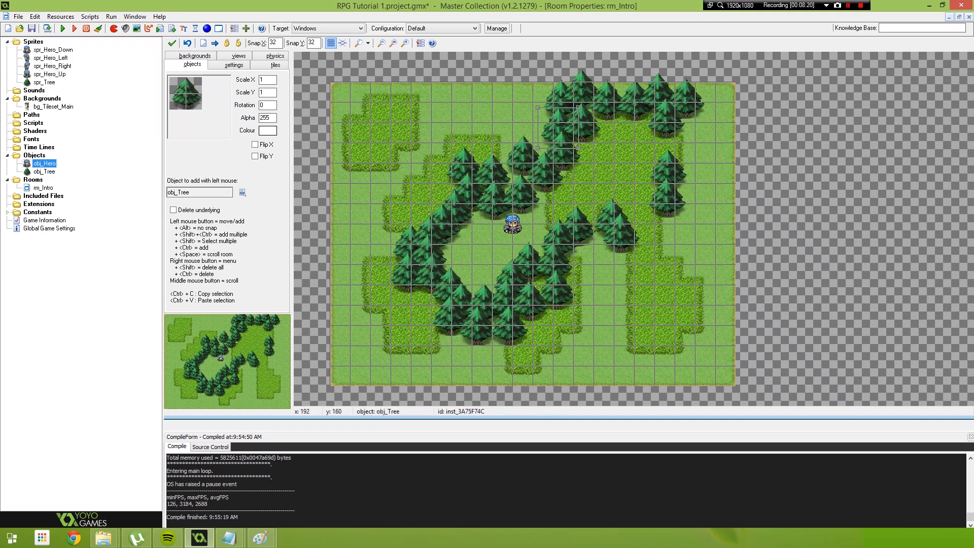
pyautogui.keyDown('alt'); pyautogui.moveTo(611, 272); pyautogui.dragTo(595, 229); pyautogui.keyUp('alt')
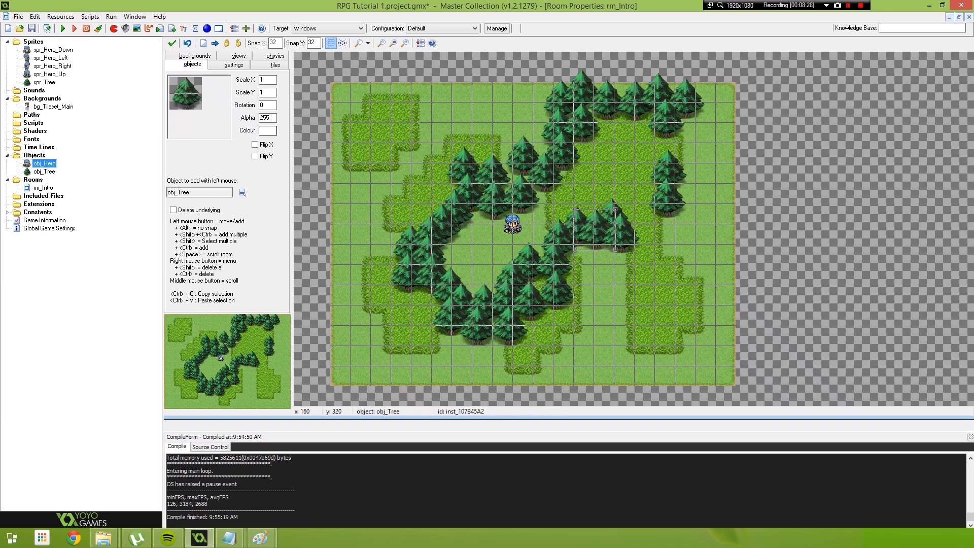
# Reposition trees around the clearing's outer edge to loosen the clusters at its left, upper left and lower right
pyautogui.click(414, 289)
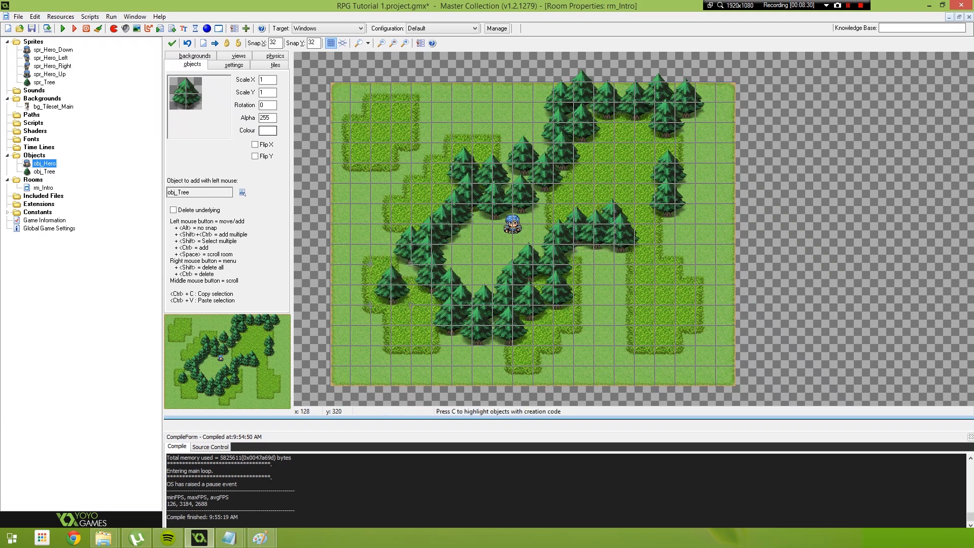
pyautogui.moveTo(462, 170)
pyautogui.mouseDown()
pyautogui.moveTo(443, 170)
pyautogui.moveTo(456, 169)
pyautogui.mouseUp()
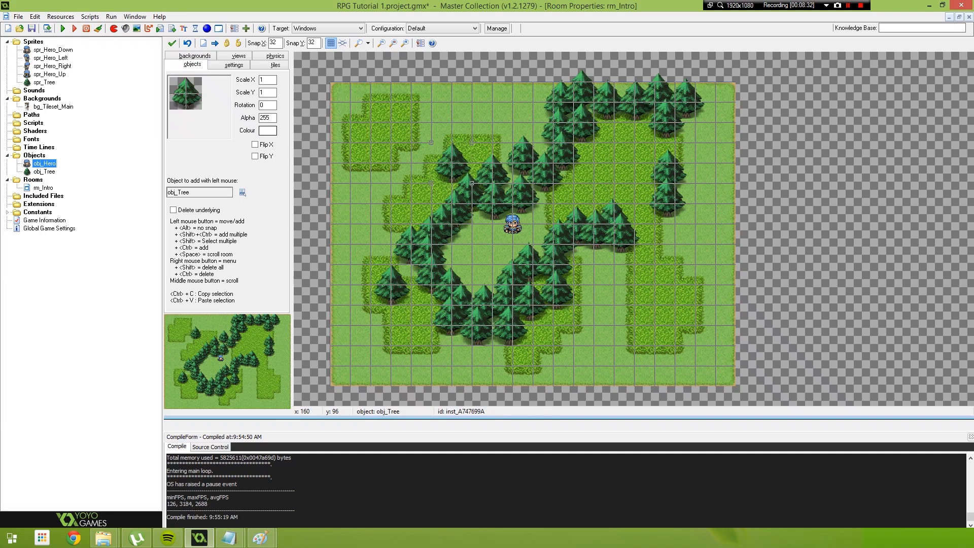
pyautogui.click(559, 259)
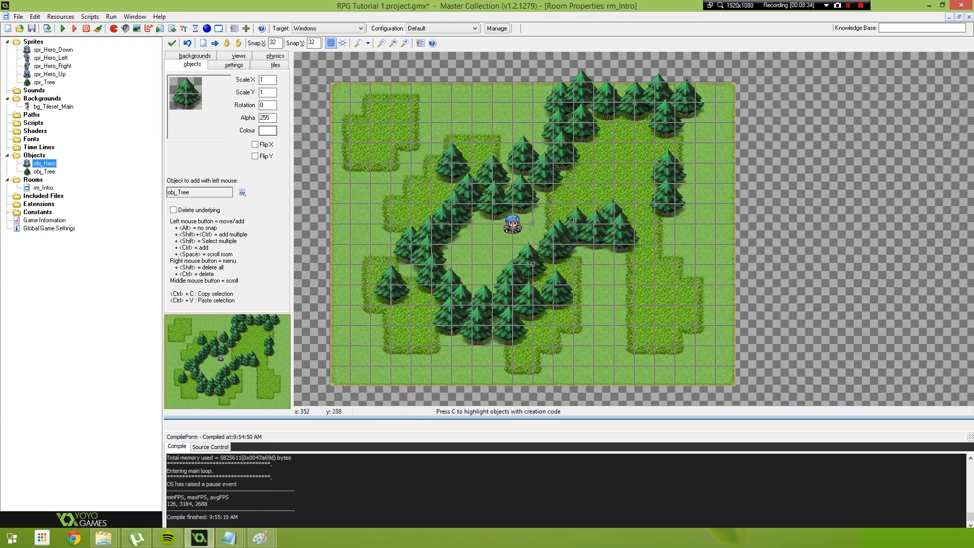
pyautogui.keyDown('alt'); pyautogui.moveTo(559, 267); pyautogui.dragTo(560, 264); pyautogui.keyUp('alt')
pyautogui.moveTo(559, 292); pyautogui.dragTo(534, 307)
pyautogui.click(538, 298)
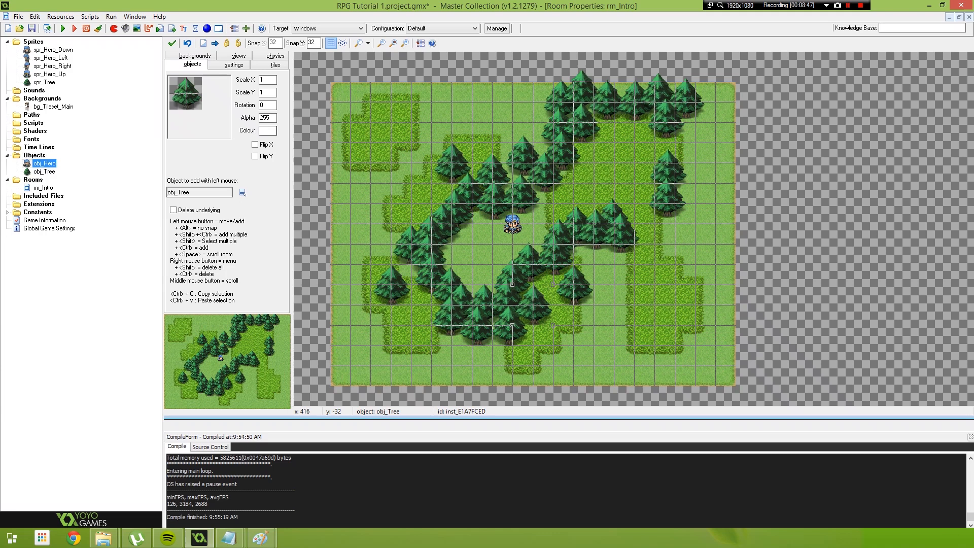
# Shift the two trees on the far right inward and adjust the trees flanking the clearing's exit
pyautogui.moveTo(667, 173); pyautogui.dragTo(674, 183)
pyautogui.moveTo(669, 216)
pyautogui.mouseDown()
pyautogui.moveTo(676, 222)
pyautogui.moveTo(665, 210)
pyautogui.mouseUp()
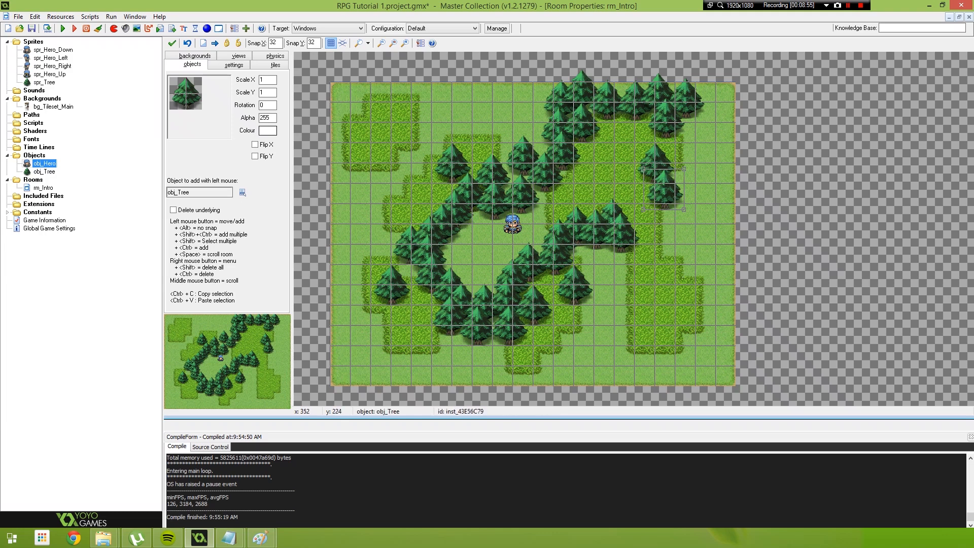
pyautogui.keyDown('alt'); pyautogui.moveTo(523, 200); pyautogui.dragTo(523, 194); pyautogui.keyUp('alt')
pyautogui.keyDown('alt'); pyautogui.moveTo(576, 226); pyautogui.dragTo(551, 231); pyautogui.keyUp('alt')
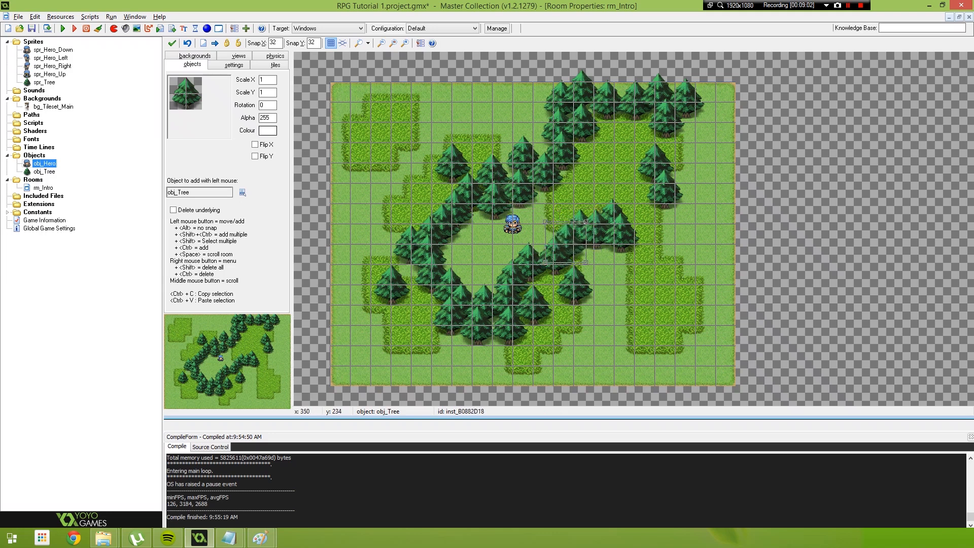
# Move the hero to the middle of the tree-ringed clearing and run the game
pyautogui.keyDown('alt'); pyautogui.moveTo(512, 226); pyautogui.dragTo(490, 245); pyautogui.keyUp('alt')
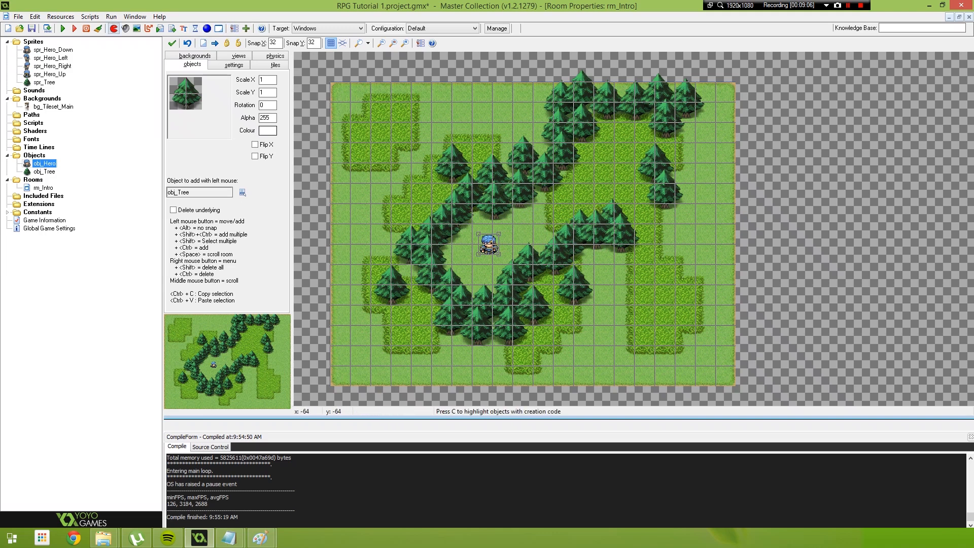
pyautogui.press('F5')
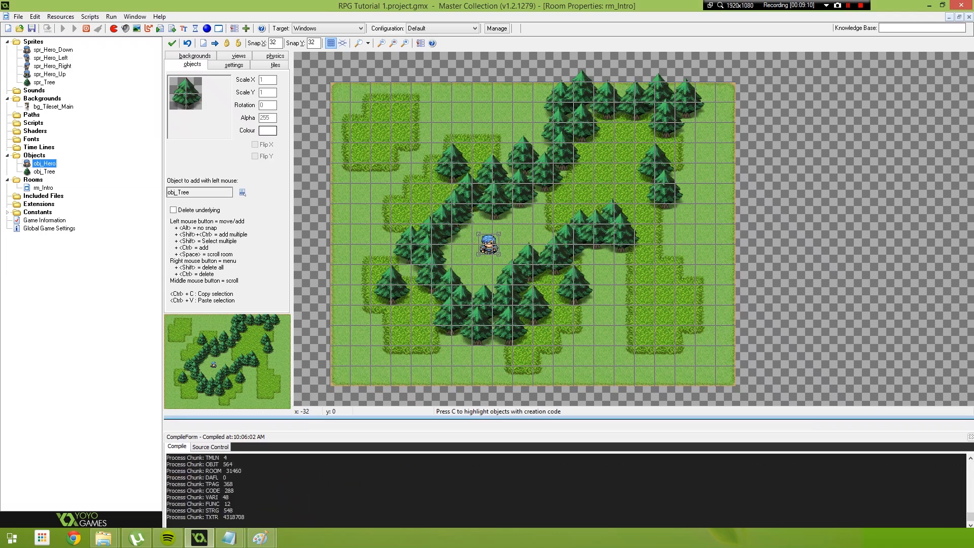
# Walk the hero around the clearing in all four directions to test movement against the trees, and close the game
pyautogui.press('Down')
pyautogui.press('Up')
pyautogui.press('Right')
pyautogui.press('Down')
pyautogui.press('Left')
pyautogui.press('Right')
pyautogui.press('Left')
pyautogui.press('Down')
pyautogui.press('Up')
pyautogui.press('Left')
pyautogui.press('Down')
pyautogui.press('Right')
pyautogui.press('Up')
pyautogui.press('Left')
pyautogui.press('Down')
pyautogui.press('Right')
pyautogui.press('Up')
pyautogui.press('Left')
pyautogui.press('Right')
pyautogui.press('Up')
pyautogui.press('Down')
pyautogui.press('Left')
pyautogui.press('Up')
pyautogui.press('Left')
pyautogui.press('Up')
pyautogui.press('Left')
pyautogui.press('Right')
pyautogui.press('Up')
pyautogui.press('Left')
pyautogui.press('Right')
pyautogui.press('Up')
pyautogui.press('Left')
pyautogui.press('Right')
pyautogui.press('Up')
pyautogui.press('Left')
pyautogui.click(636, 148)
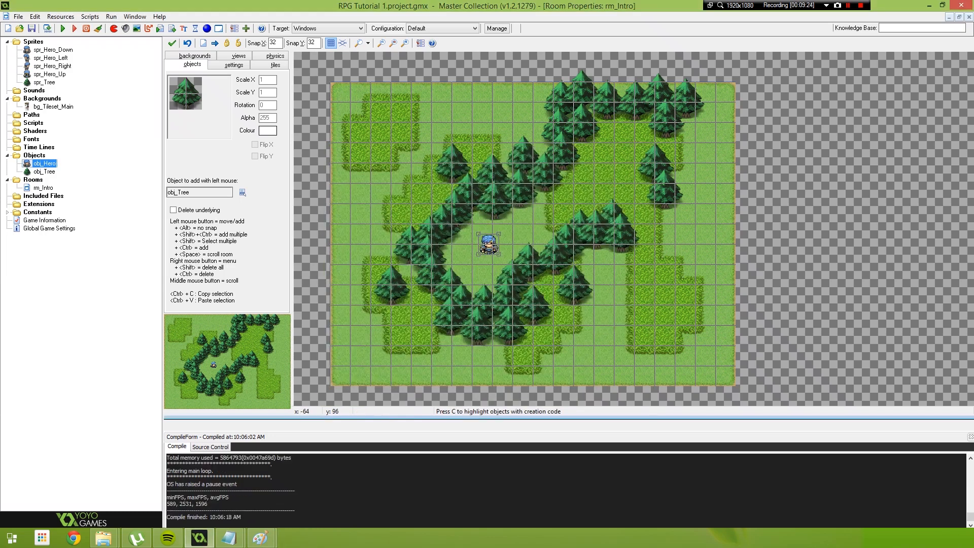
# In the Handle Input Logic code of obj_Hero's Step event, replace x with phy_position_x in the vk_left block
pyautogui.doubleClick(44, 164)
pyautogui.click(352, 63)
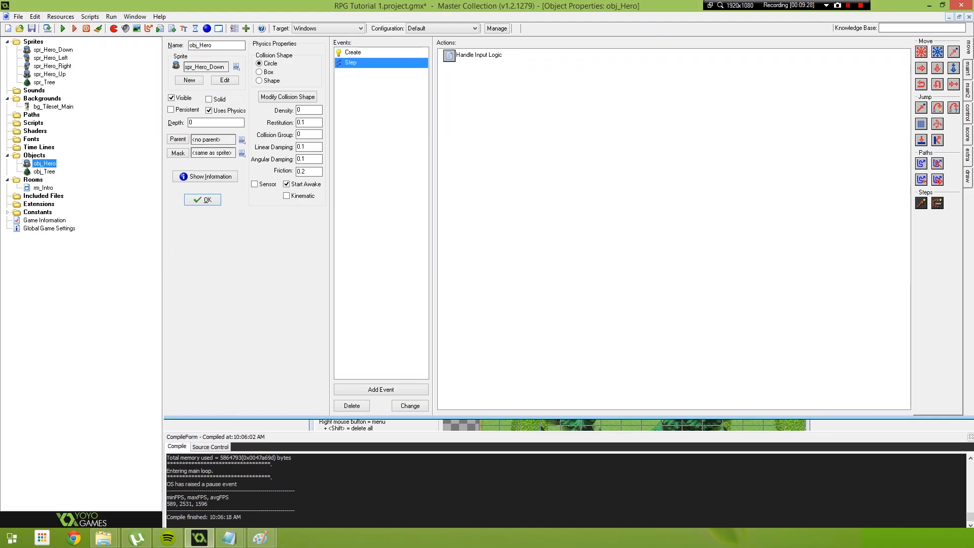
pyautogui.moveTo(480, 56)
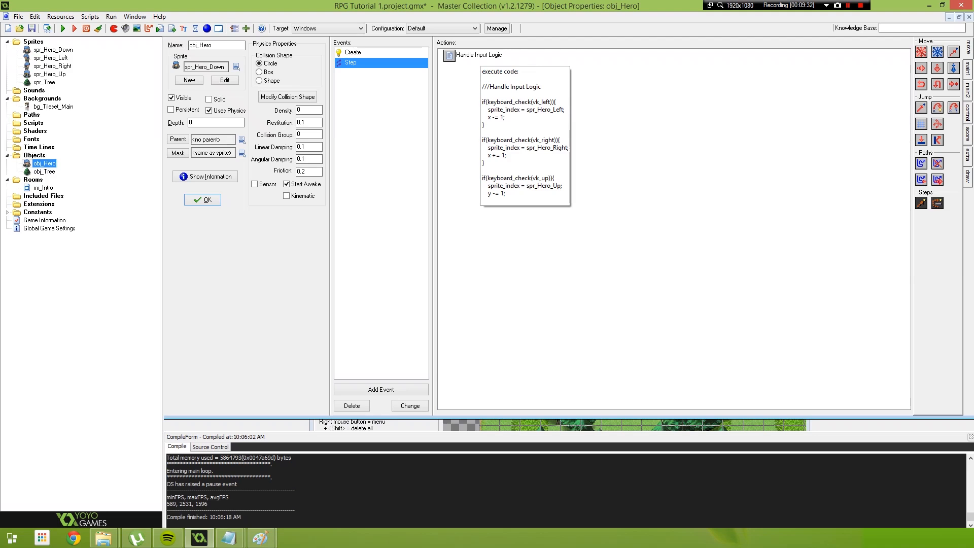
pyautogui.doubleClick(480, 56)
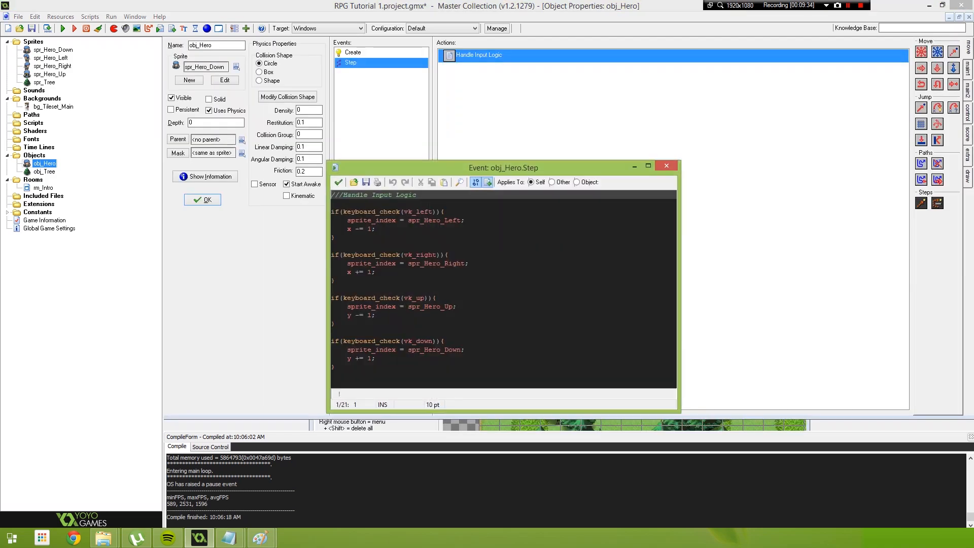
pyautogui.doubleClick(349, 163)
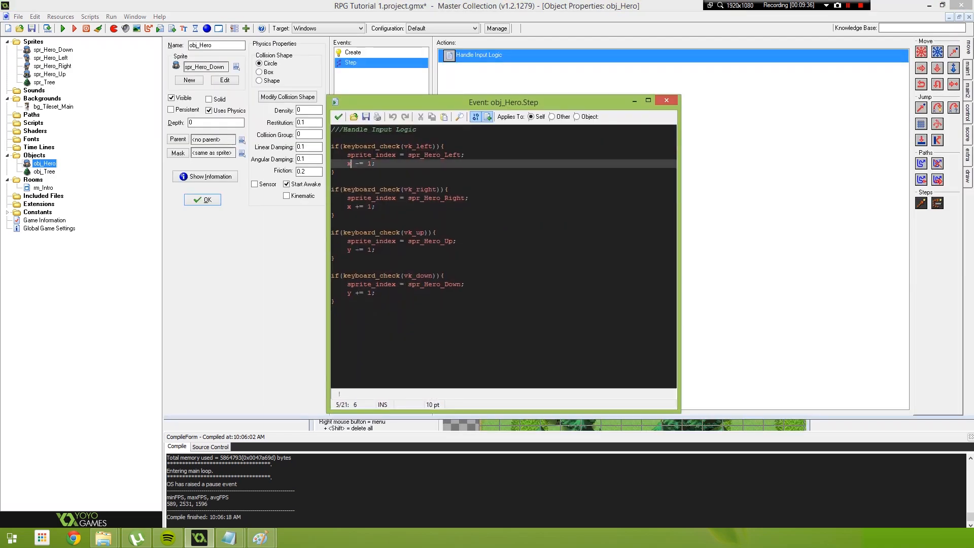
pyautogui.click(349, 250)
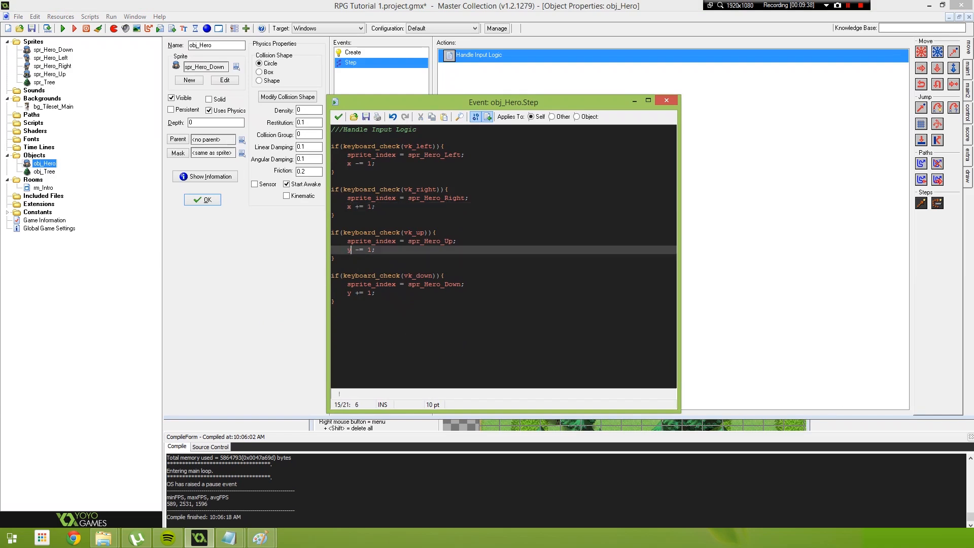
pyautogui.click(349, 164)
pyautogui.press('BackSpace')
pyautogui.write('phy')
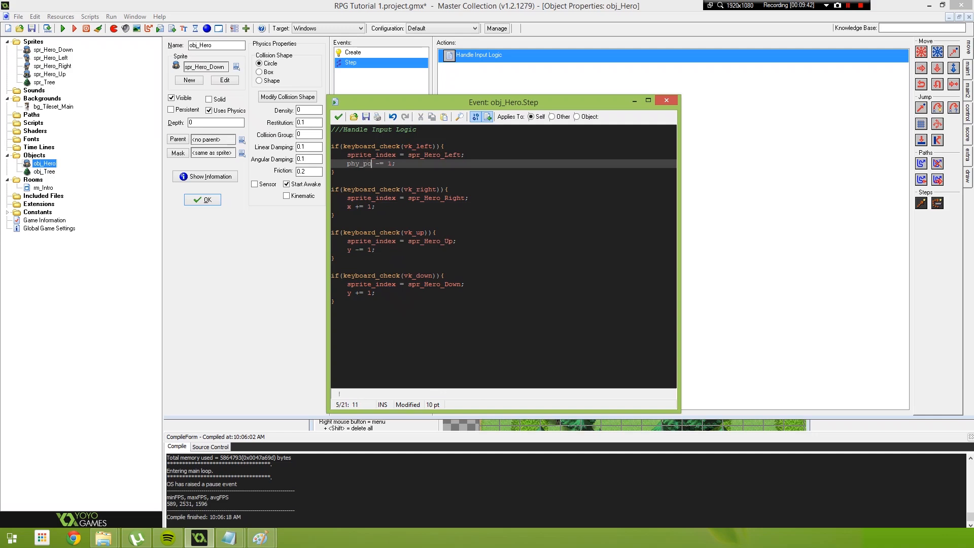
pyautogui.write('_po')
pyautogui.press('Return')
# Use phy_position_x in the vk_right block and phy_position_y in the vk_up and vk_down blocks, and save the code
pyautogui.doubleClick(396, 163)
pyautogui.hotkey('ctrl', 'c')
pyautogui.click(348, 206)
pyautogui.press('Delete')
pyautogui.hotkey('ctrl', 'v')
pyautogui.click(348, 250)
pyautogui.hotkey('ctrl', 'v')
pyautogui.press('BackSpace')
pyautogui.doubleClick(348, 293)
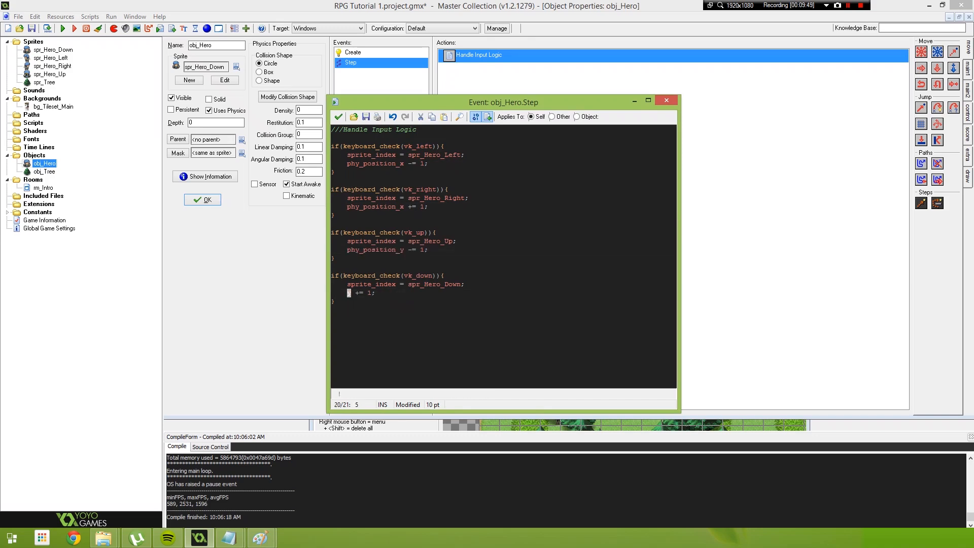
pyautogui.hotkey('ctrl', 'v')
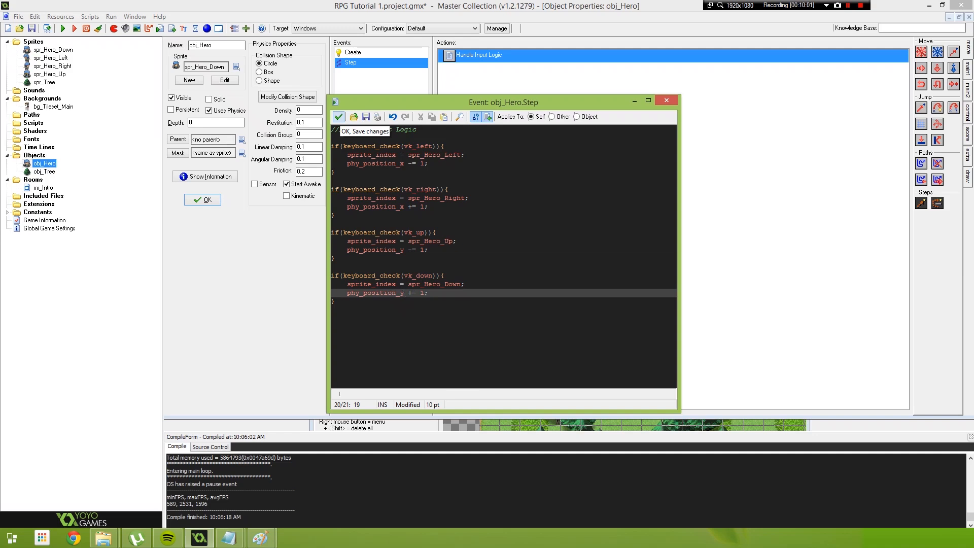
pyautogui.click(338, 117)
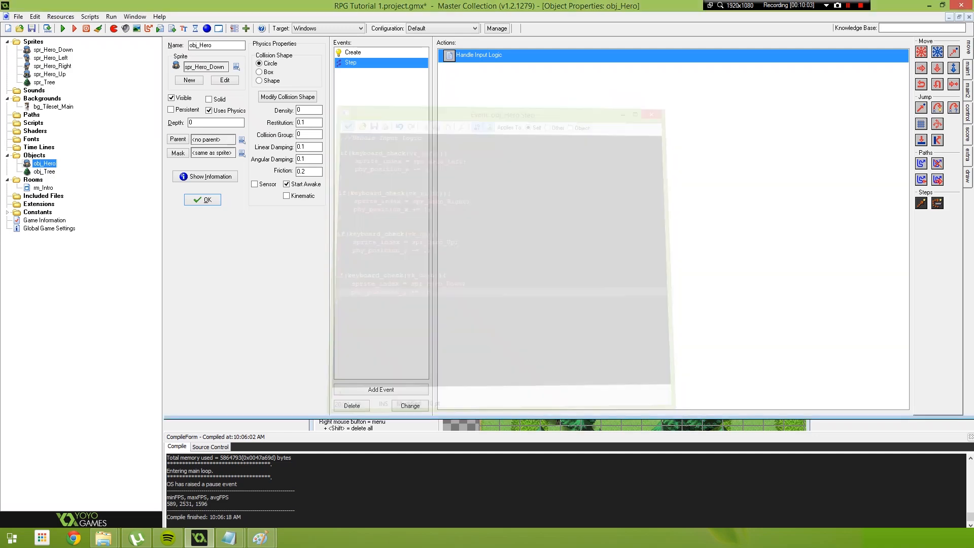
# Run the game, walk the hero up, left and down into the surrounding trees, and quit the game
pyautogui.press('F5')
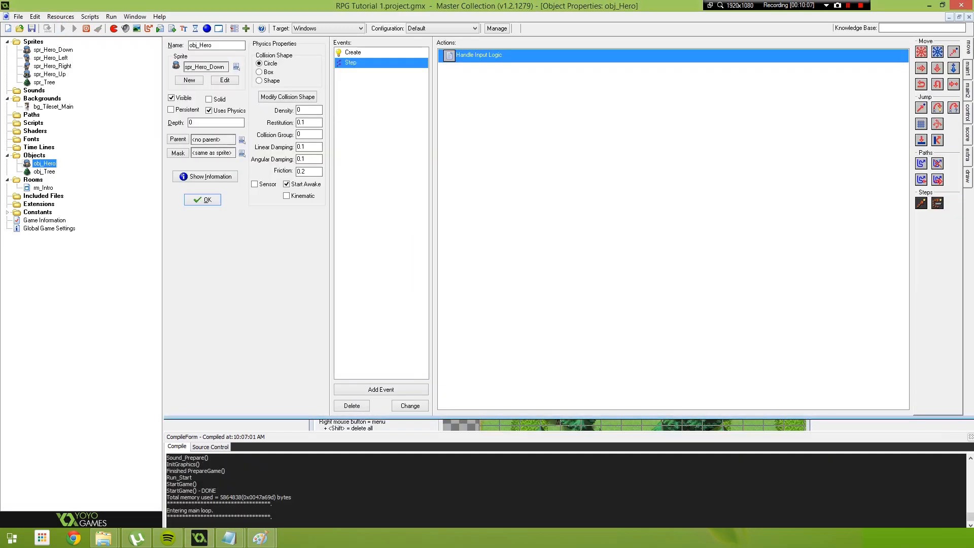
pyautogui.press('Up')
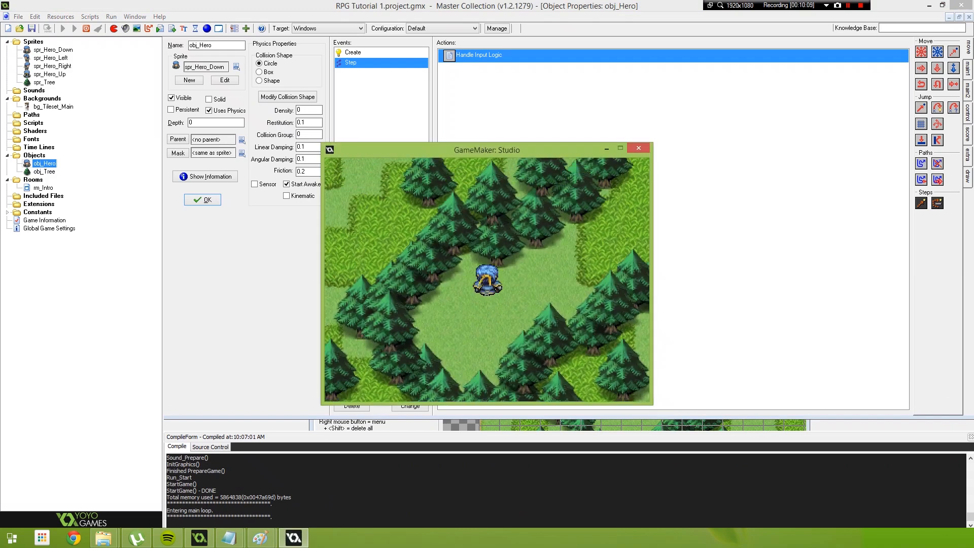
pyautogui.press('Left')
pyautogui.press('Left')
pyautogui.press('Down')
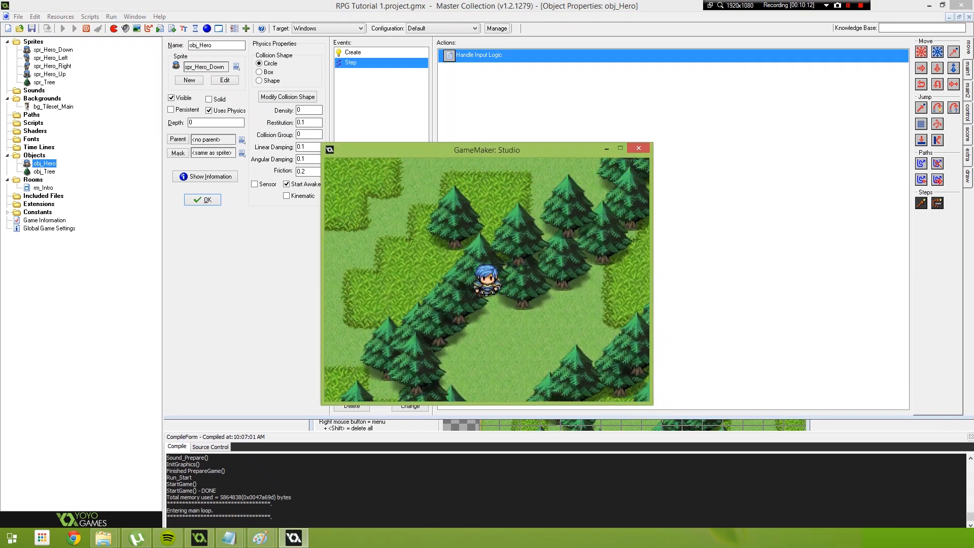
pyautogui.press('Down')
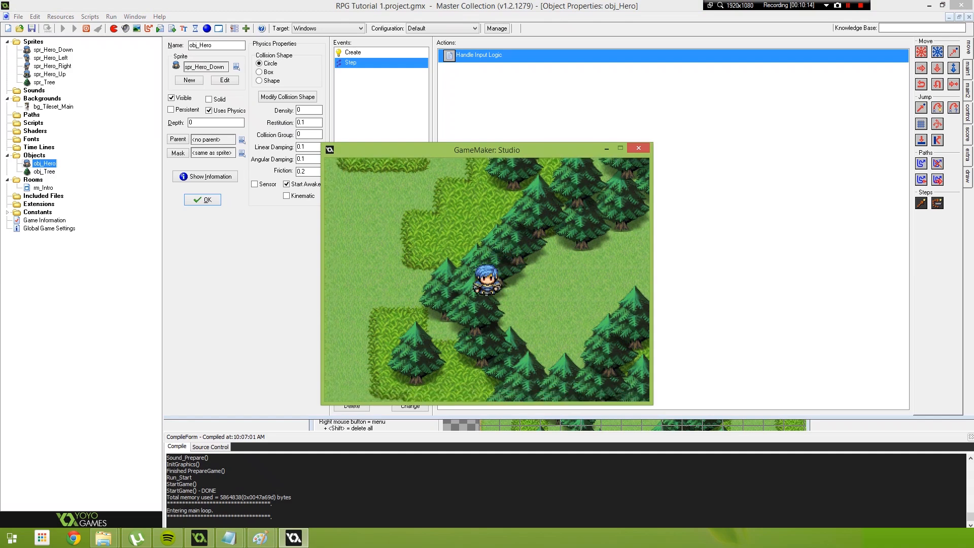
pyautogui.press('Down')
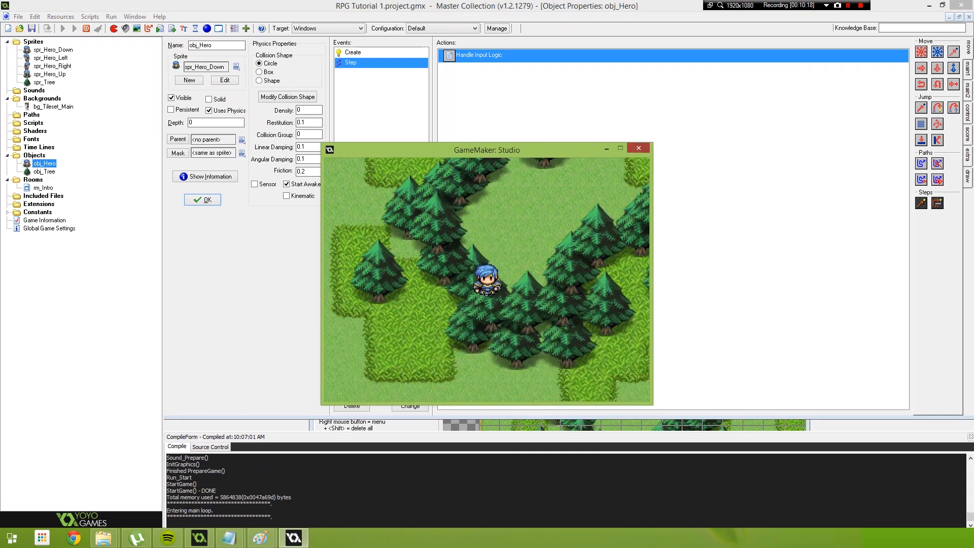
pyautogui.press('Escape')
# Add a collision event with obj_Tree to obj_Hero, containing a code action with only the comment ///Collide With
pyautogui.click(381, 389)
pyautogui.click(462, 278)
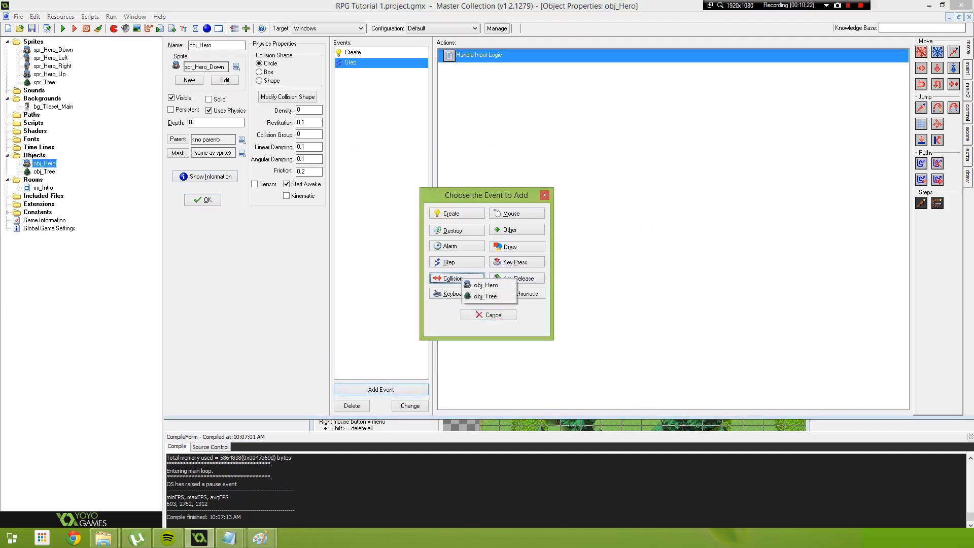
pyautogui.click(487, 297)
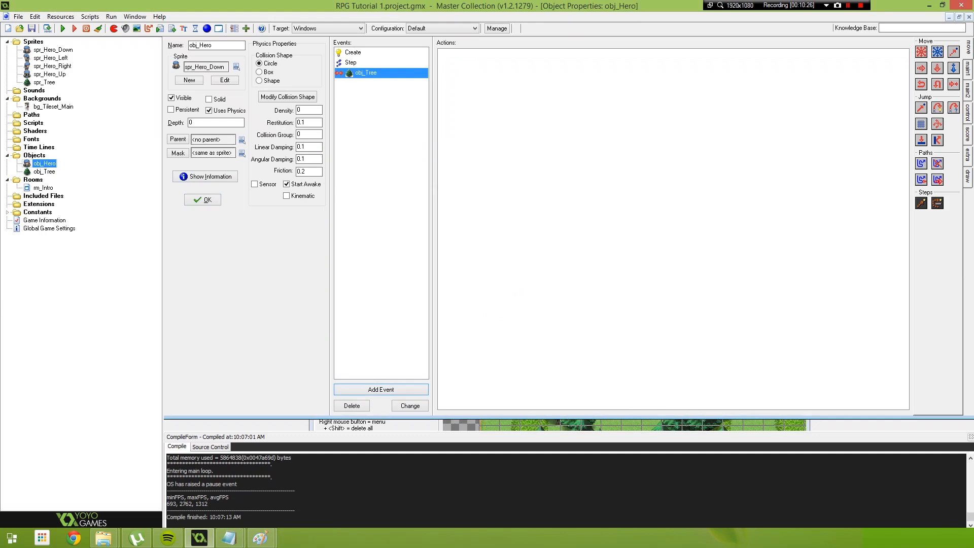
pyautogui.click(968, 113)
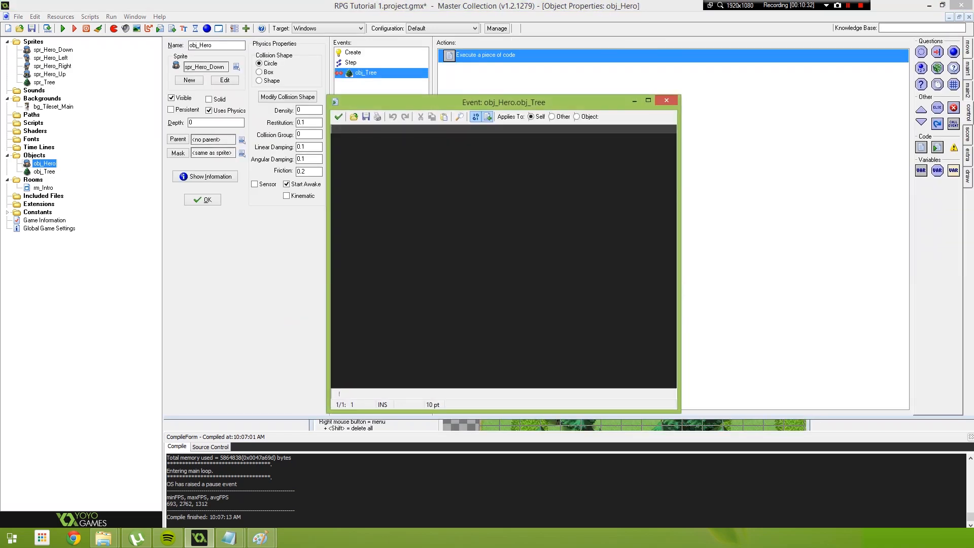
pyautogui.write('///Collide With')
pyautogui.moveTo(392, 130); pyautogui.dragTo(331, 130)
pyautogui.click(339, 117)
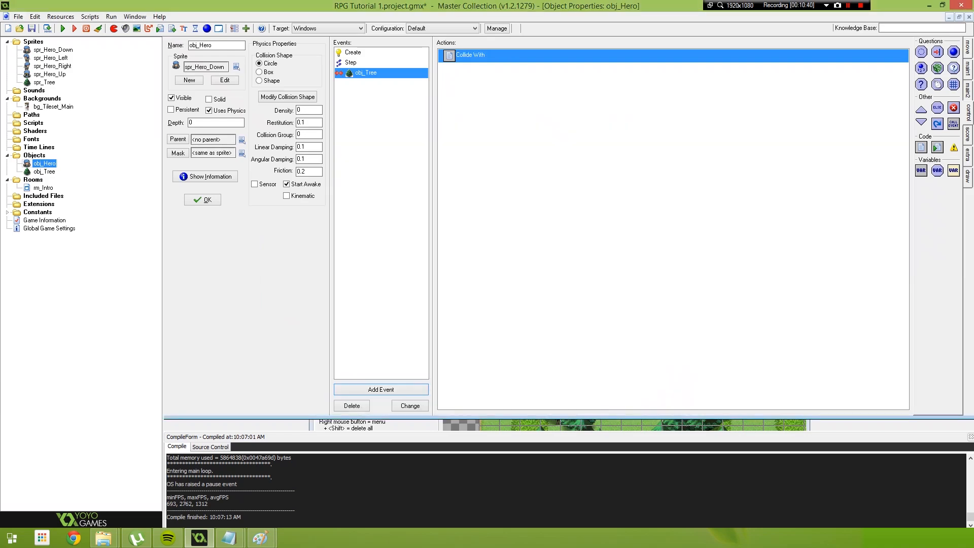
pyautogui.click(90, 17)
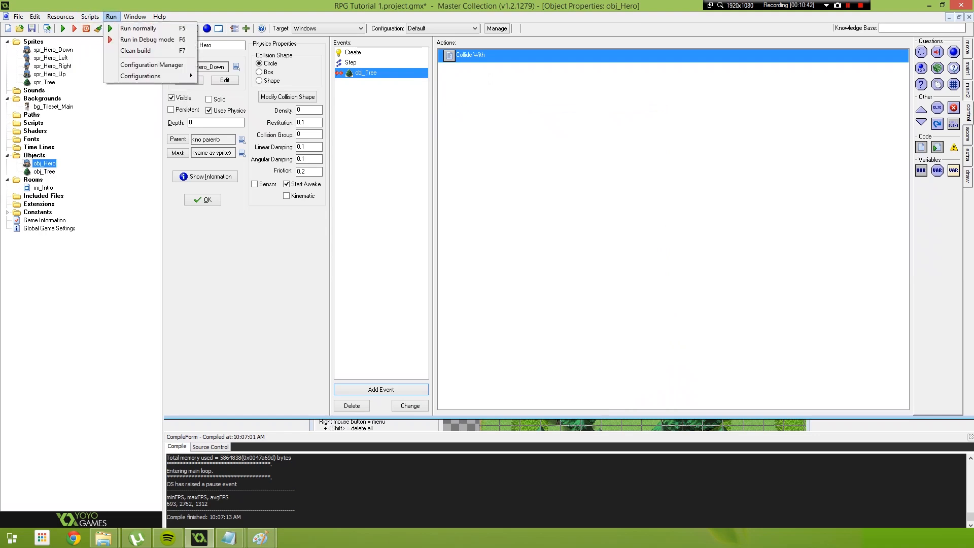
pyautogui.click(110, 17)
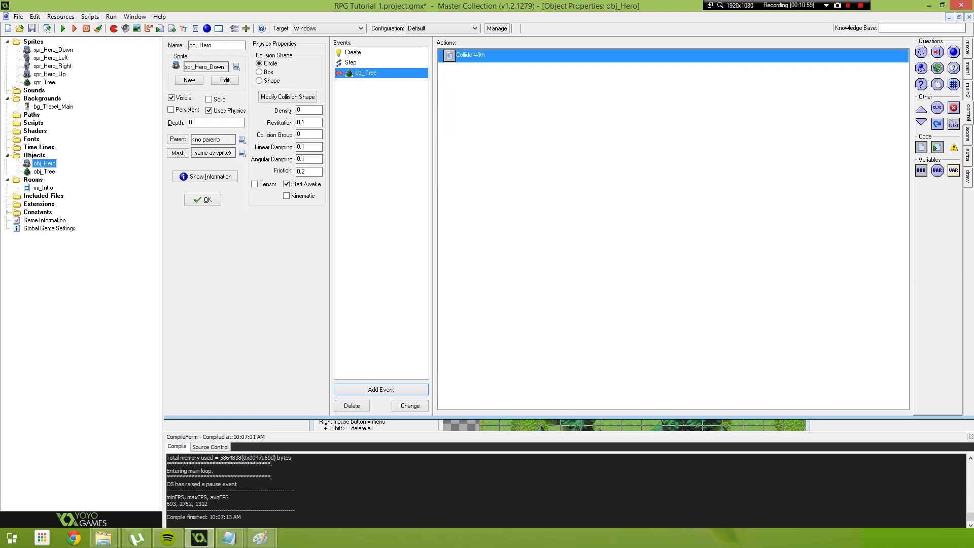
pyautogui.doubleClick(467, 55)
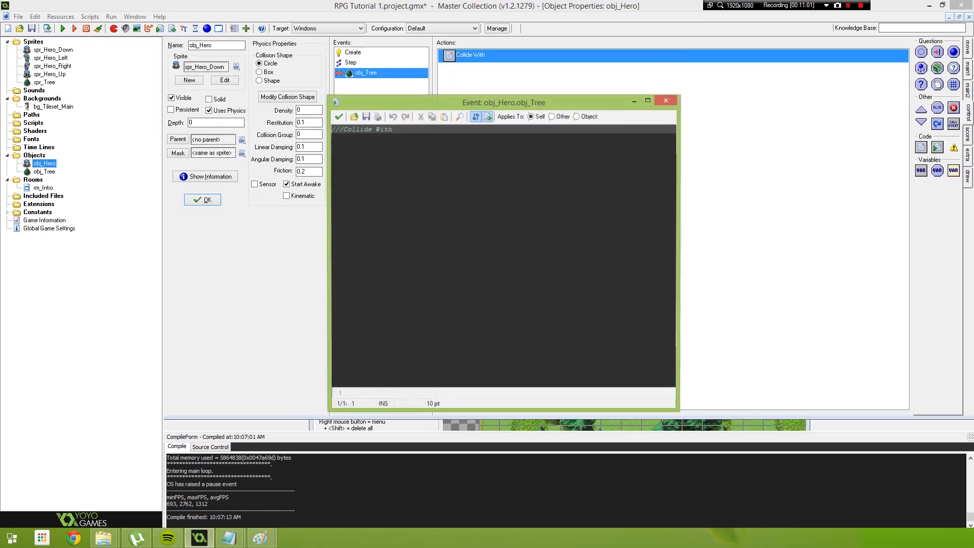
pyautogui.click(339, 118)
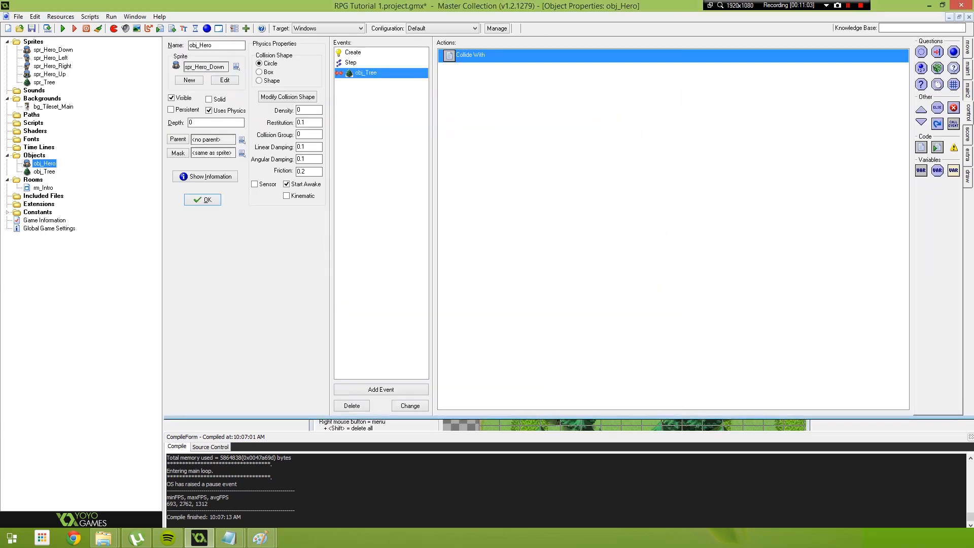
# Run the game to test the tree collision event by walking the hero up, left and down, and quit
pyautogui.press('F5')
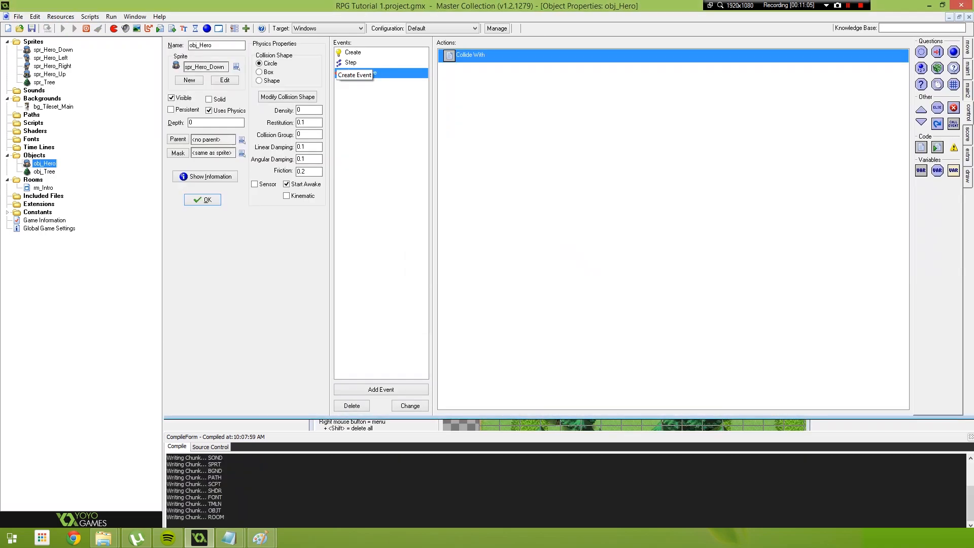
pyautogui.press('Up')
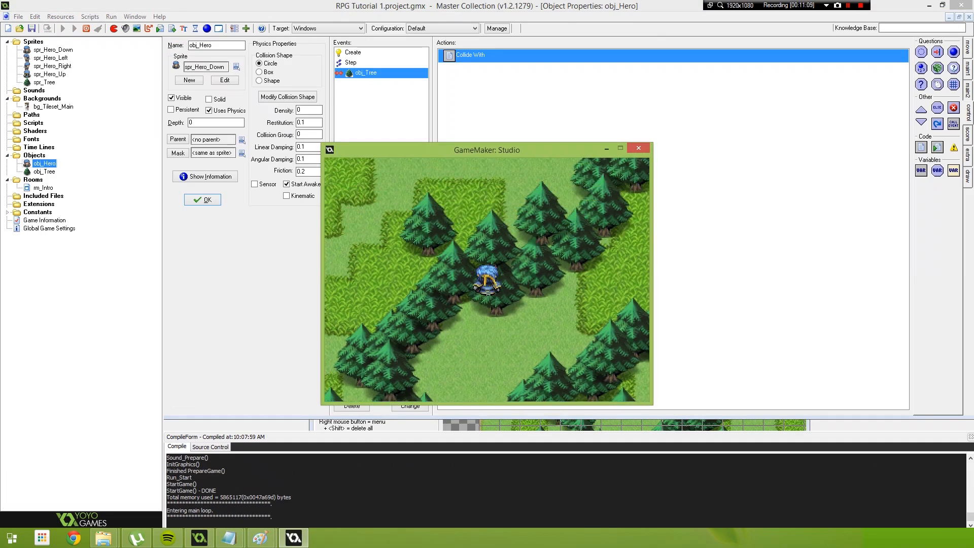
pyautogui.press('Left')
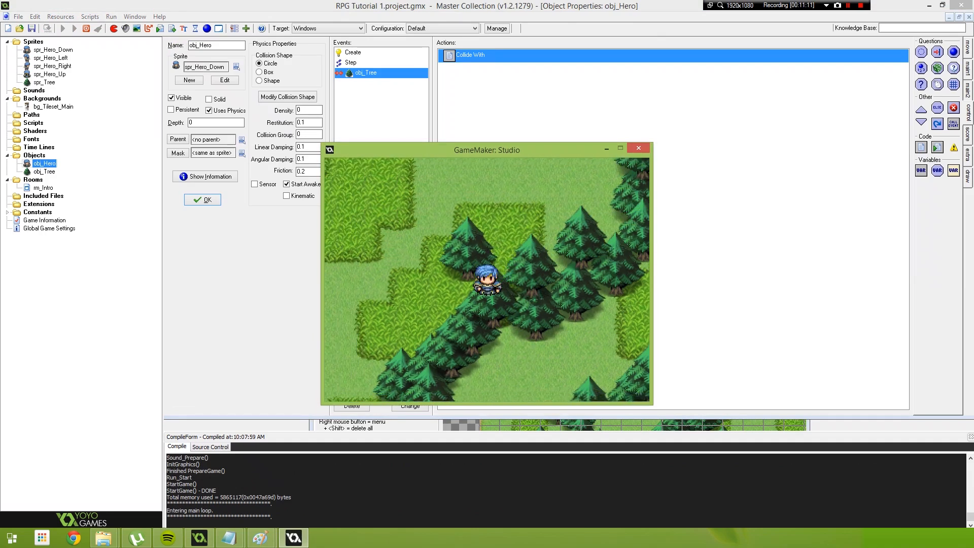
pyautogui.press('Down')
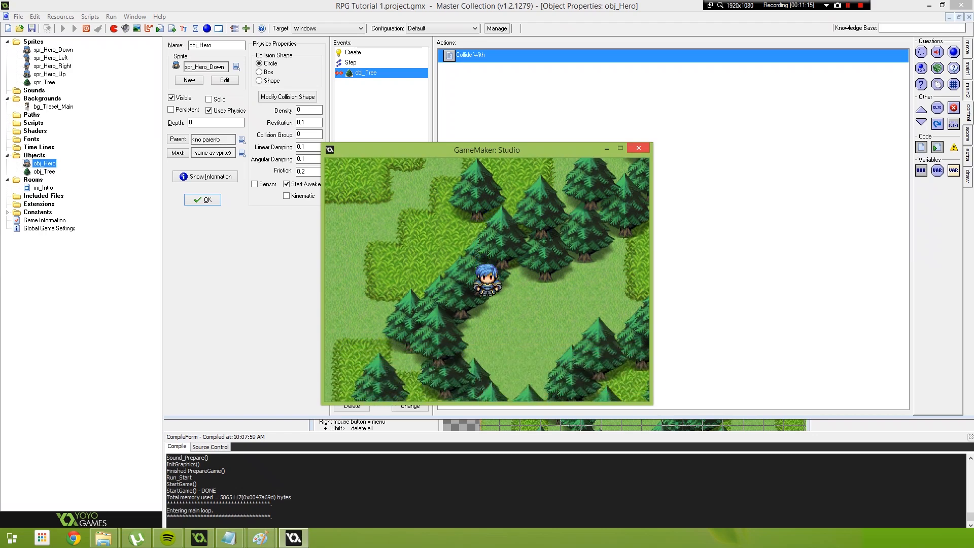
pyautogui.press('Escape')
# Set obj_Hero's physics density to 0.1 and run the game
pyautogui.write('0.1')
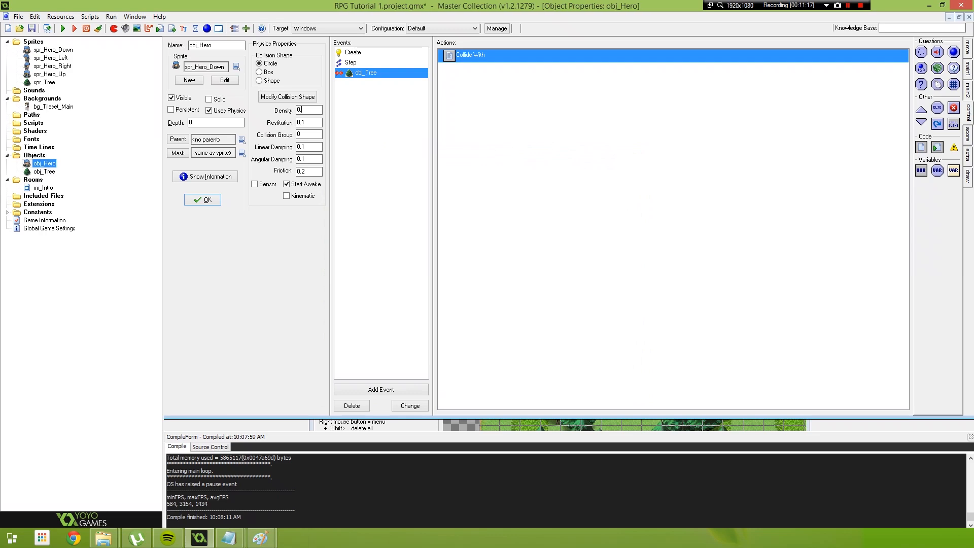
pyautogui.click(533, 203)
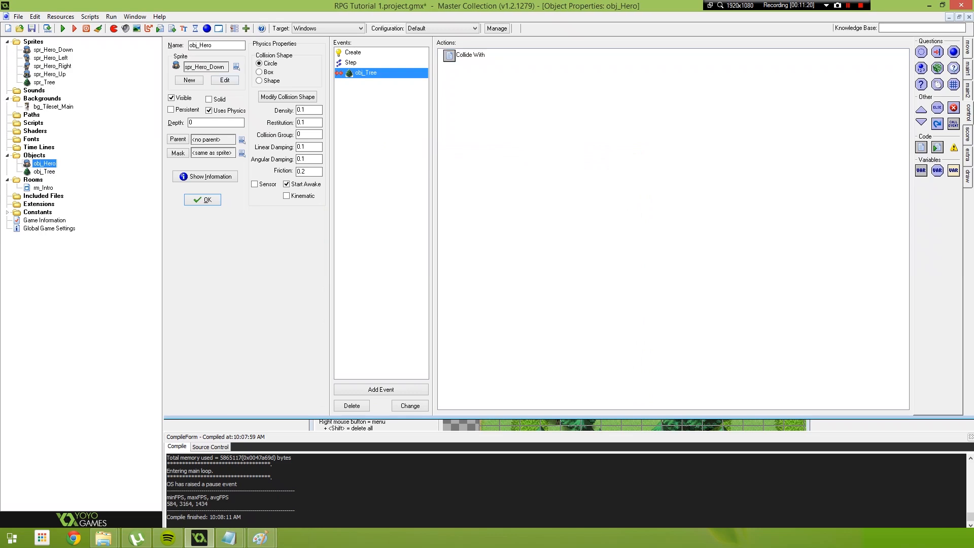
pyautogui.click(62, 28)
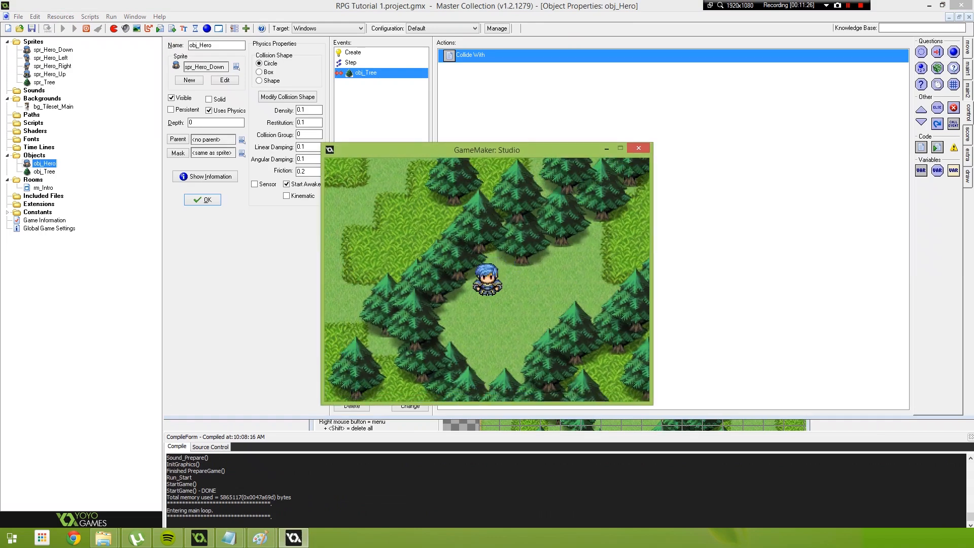
# Walk the hero left, down and up against the trees to check the collisions, and close the game window
pyautogui.press('Left')
pyautogui.press('Down')
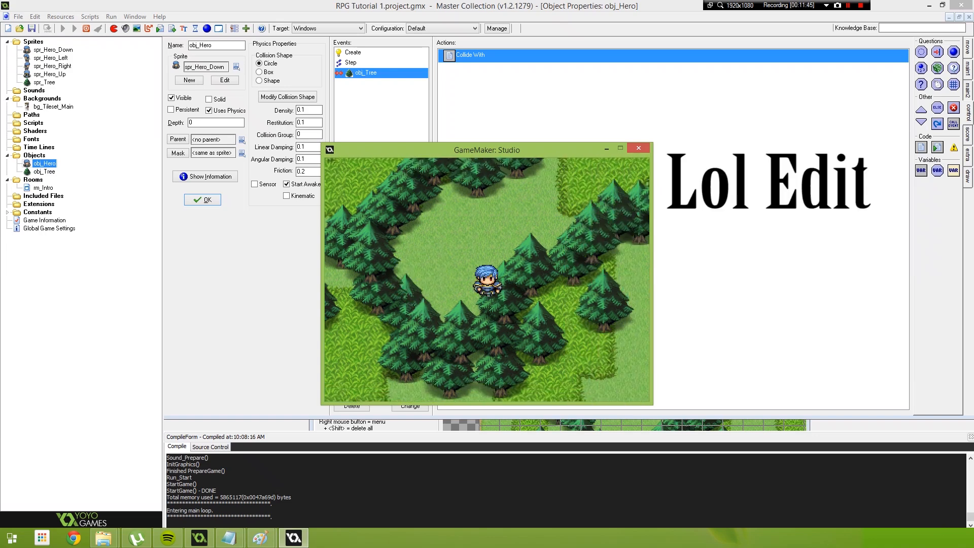
pyautogui.press('Up')
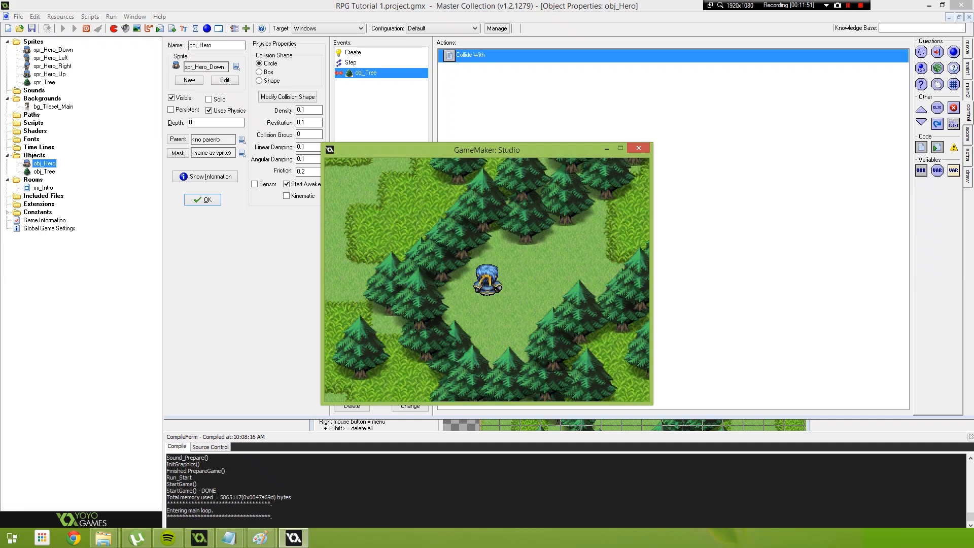
pyautogui.click(638, 148)
# Add a Create event to obj_Tree and place a code action in it
pyautogui.doubleClick(44, 172)
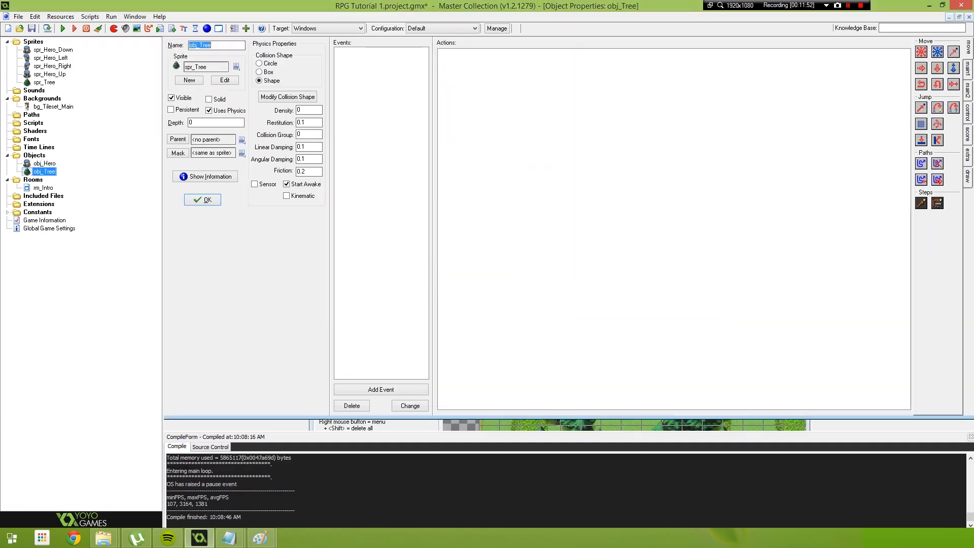
pyautogui.click(381, 389)
pyautogui.click(451, 214)
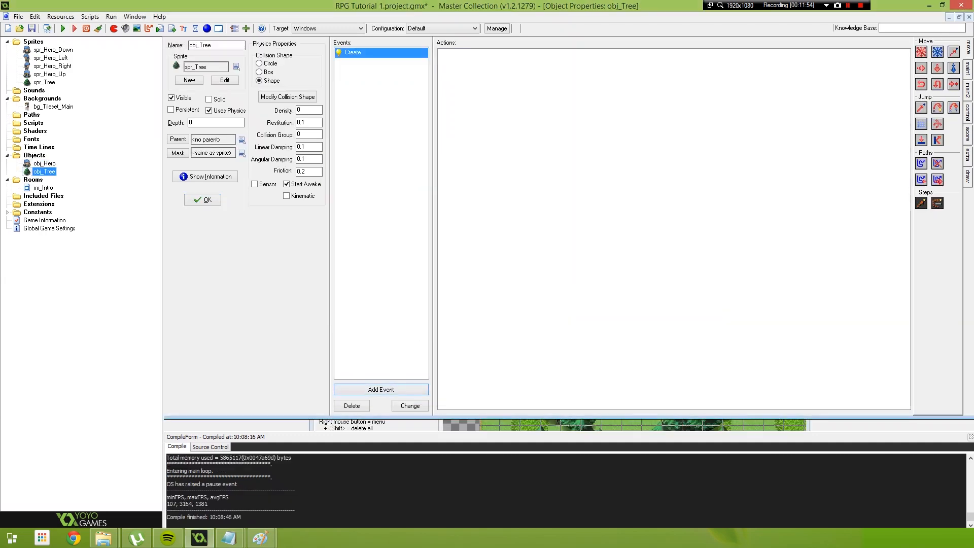
pyautogui.click(968, 113)
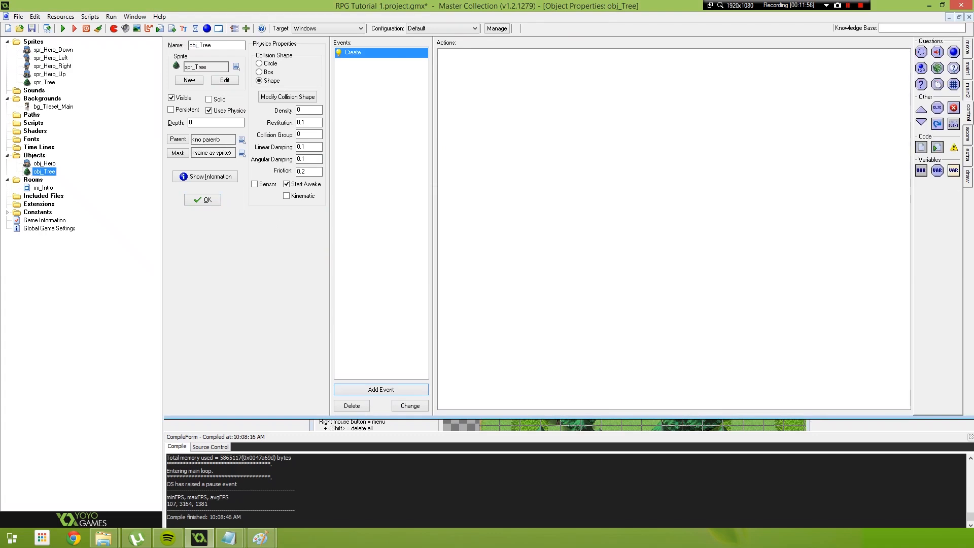
pyautogui.moveTo(921, 147); pyautogui.dragTo(710, 172)
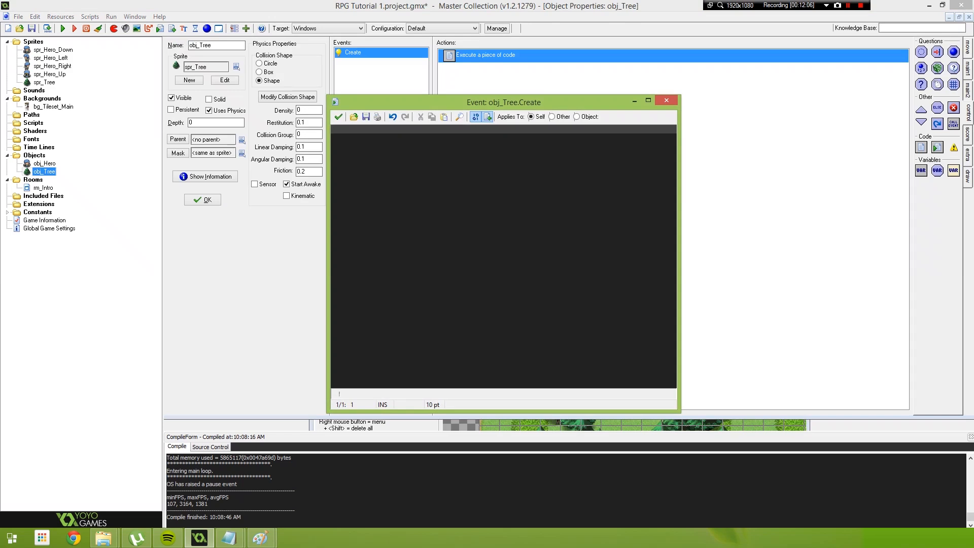
# Write depth = y * -1; in the tree's Create code, save it, and run the game briefly before quitting
pyautogui.write('d')
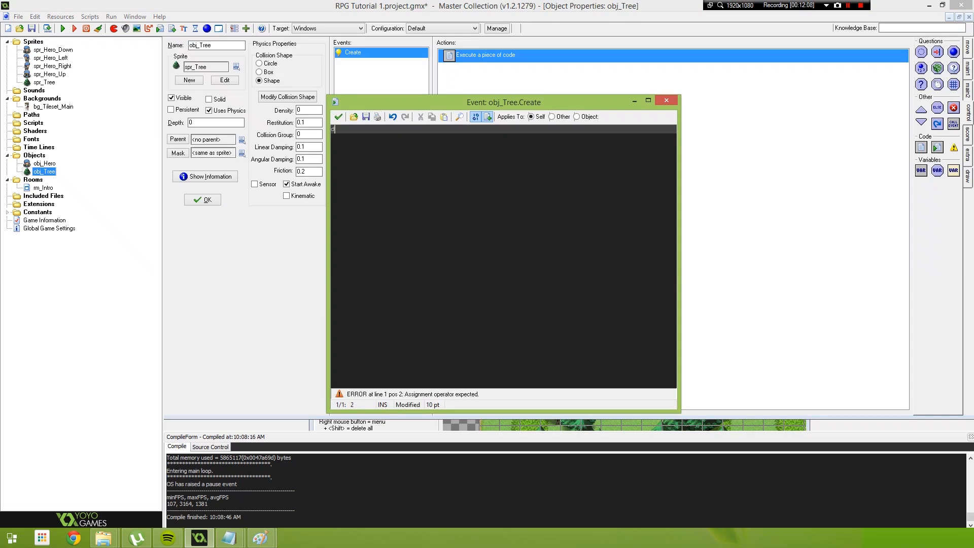
pyautogui.write('epth = y')
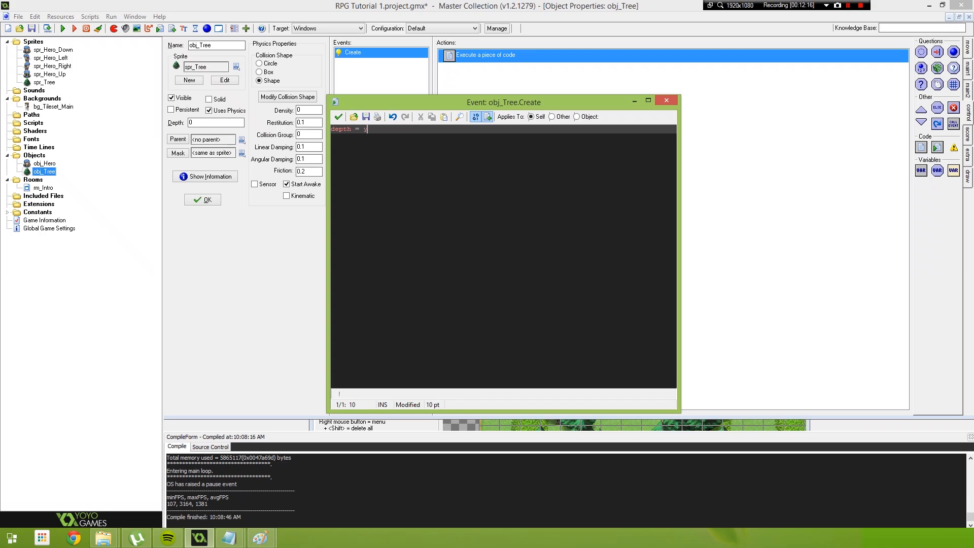
pyautogui.write('* -1;')
pyautogui.click(338, 117)
pyautogui.press('F5')
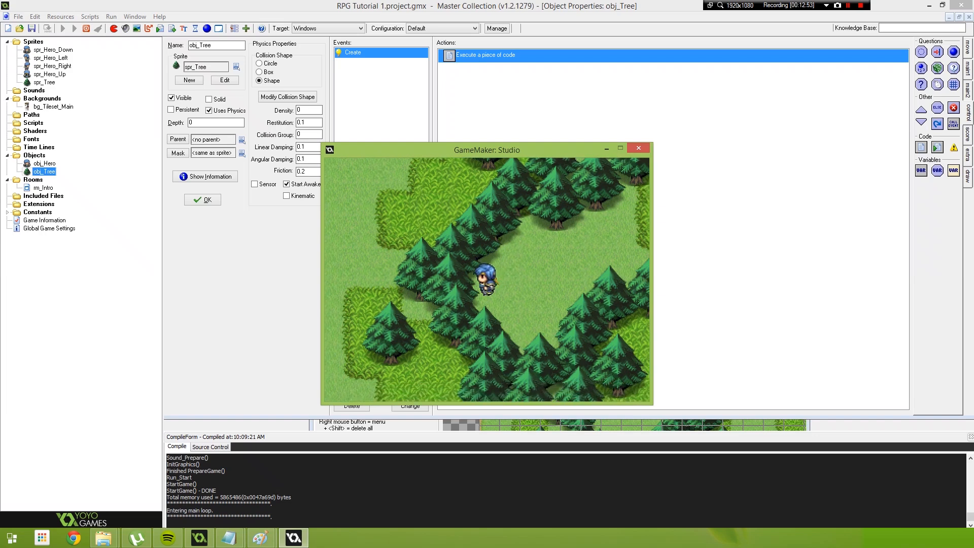
pyautogui.press('Escape')
# Narrow obj_Tree's physics collision shape by moving its two outer side points to (52,44) and (12,44)
pyautogui.click(288, 97)
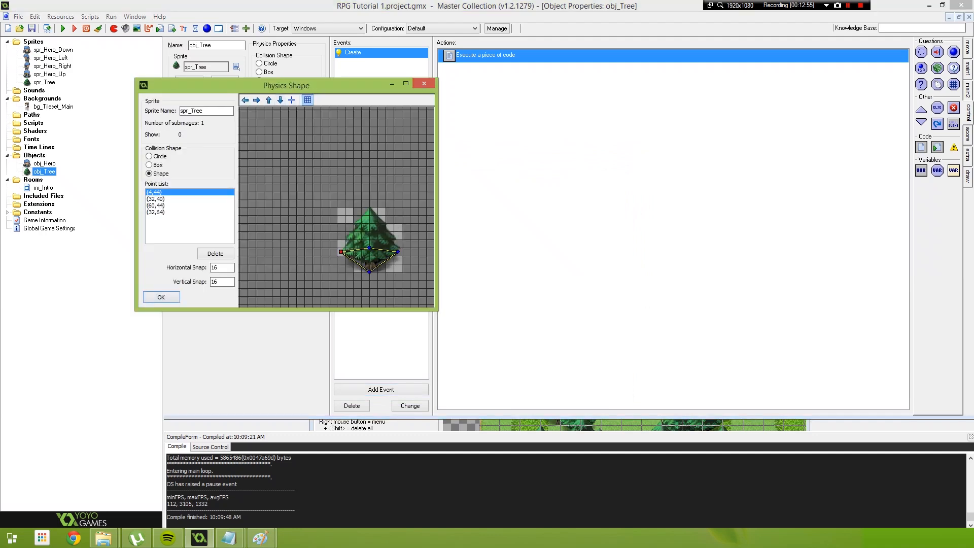
pyautogui.moveTo(385, 264); pyautogui.dragTo(322, 154, button='middle')
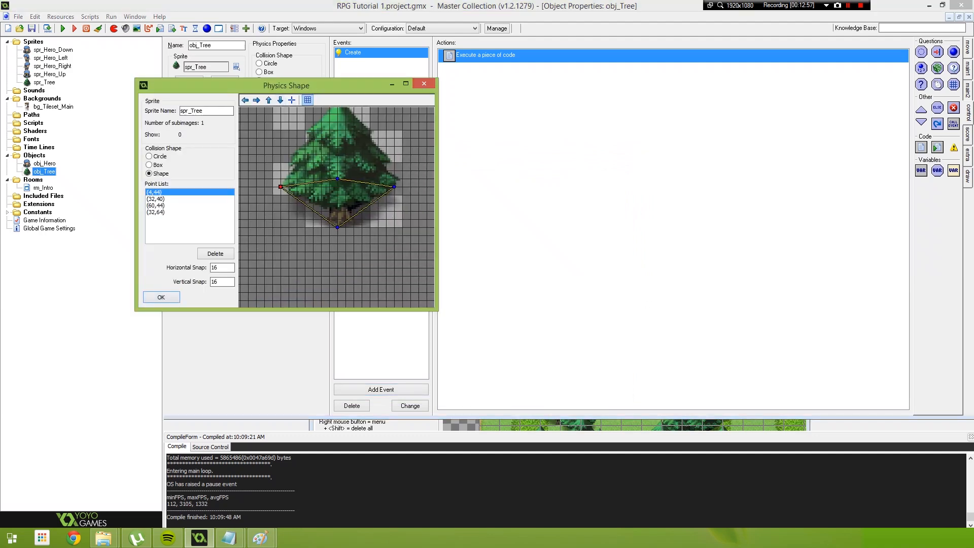
pyautogui.click(386, 187)
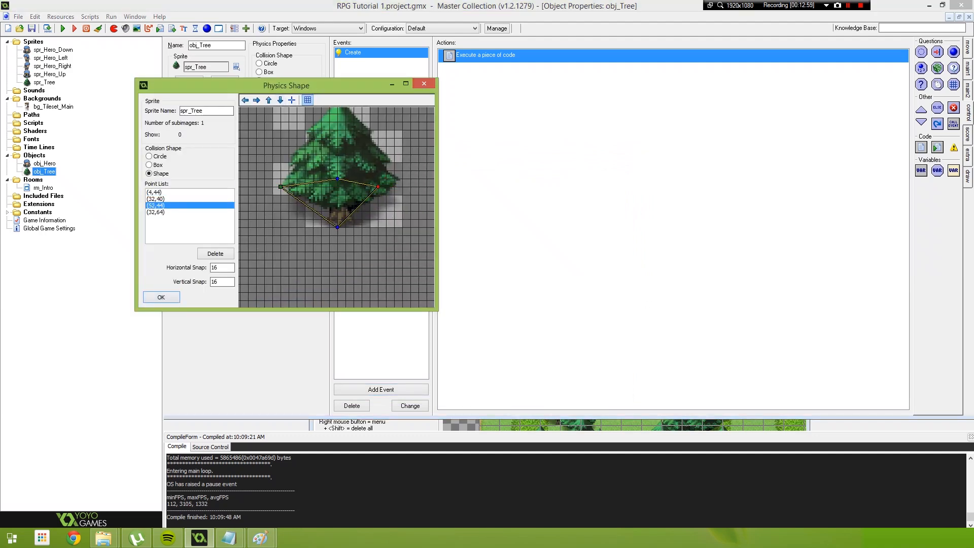
pyautogui.moveTo(280, 187); pyautogui.dragTo(304, 187)
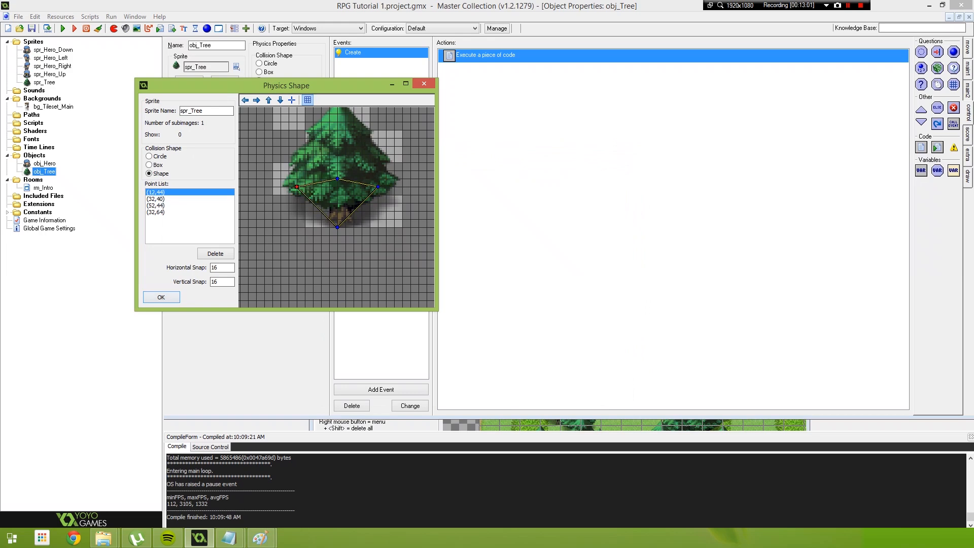
pyautogui.click(162, 298)
# Run the game, walk the hero left, up and right against the trees to check the collisions, and quit
pyautogui.press('F5')
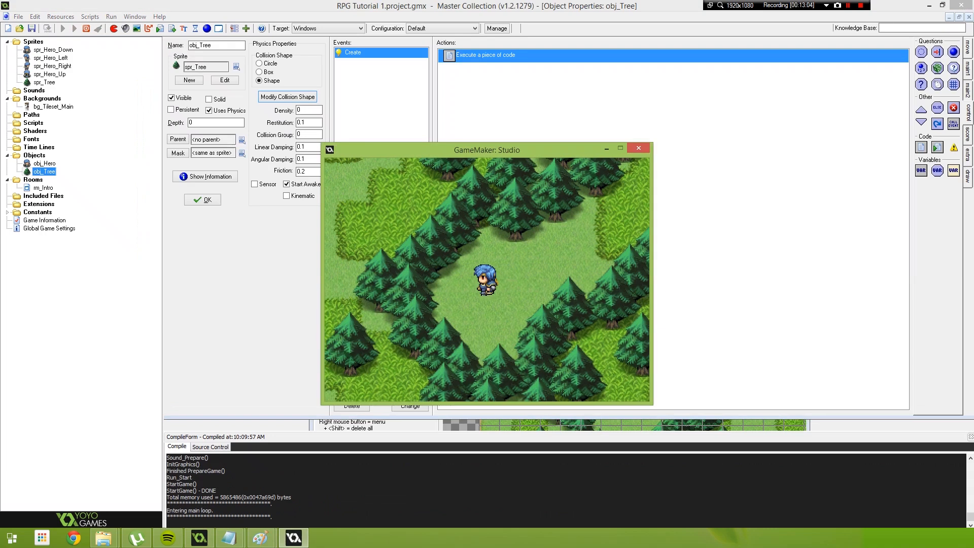
pyautogui.press('Left')
pyautogui.press('Up')
pyautogui.press('Left')
pyautogui.press('Up')
pyautogui.press('Right')
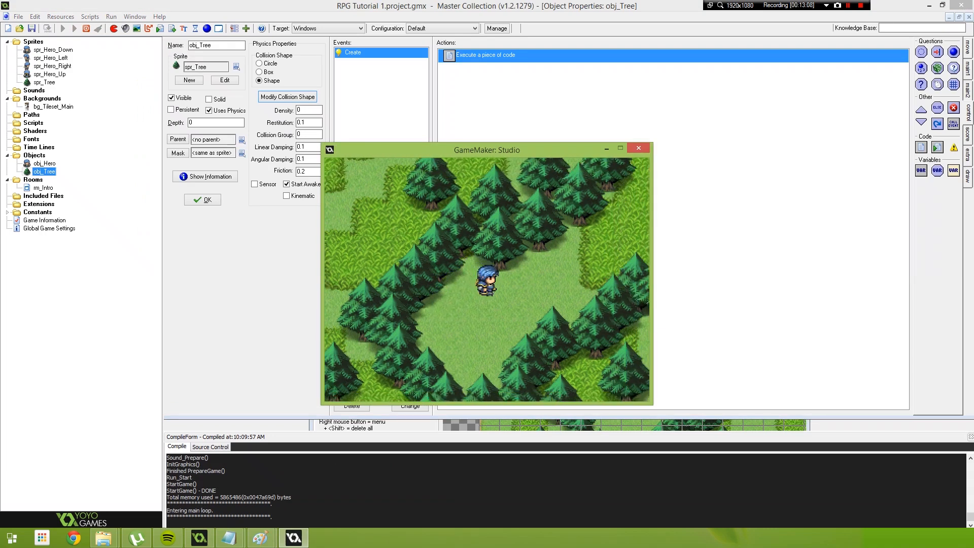
pyautogui.press('Up')
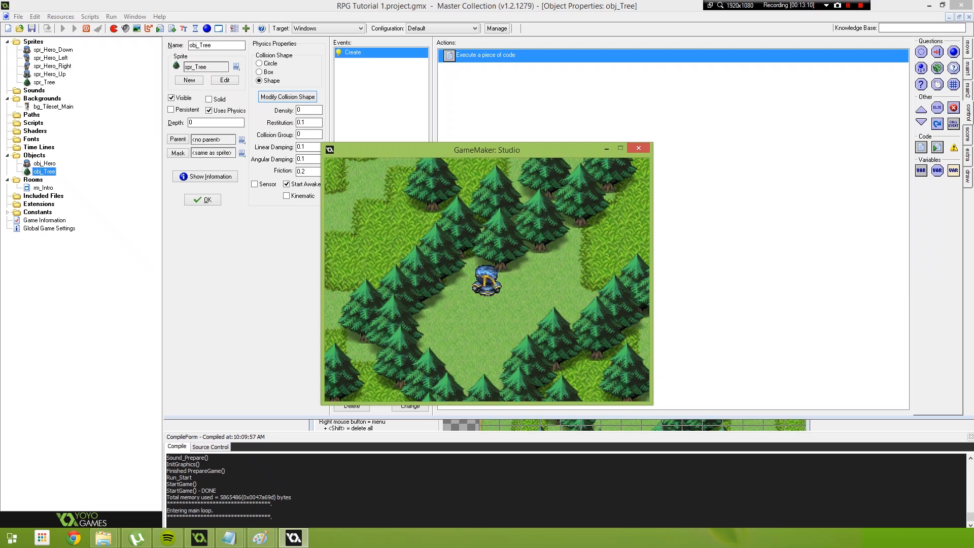
pyautogui.press('Escape')
# Add a second code action to obj_Hero's Step event, beginning with the comment ///Depth Correction
pyautogui.doubleClick(45, 163)
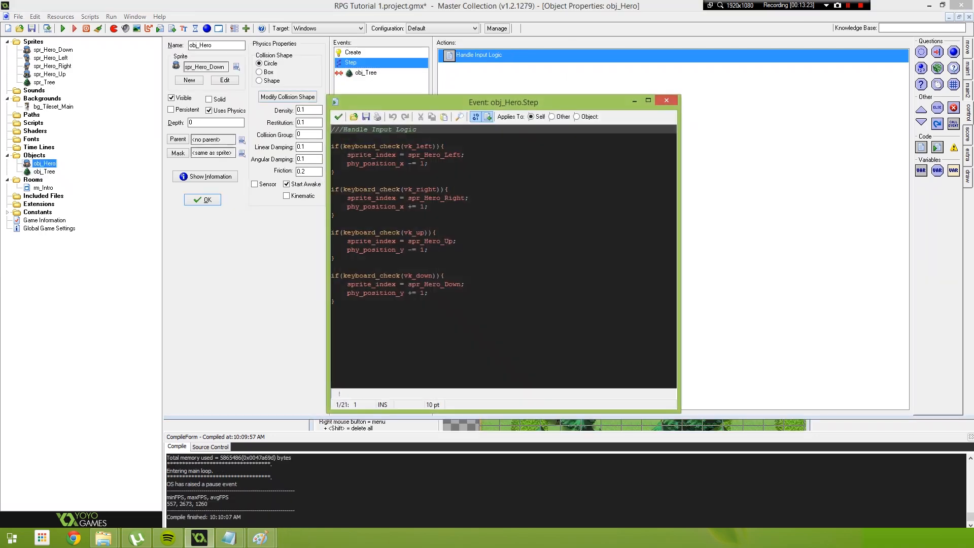
pyautogui.click(338, 116)
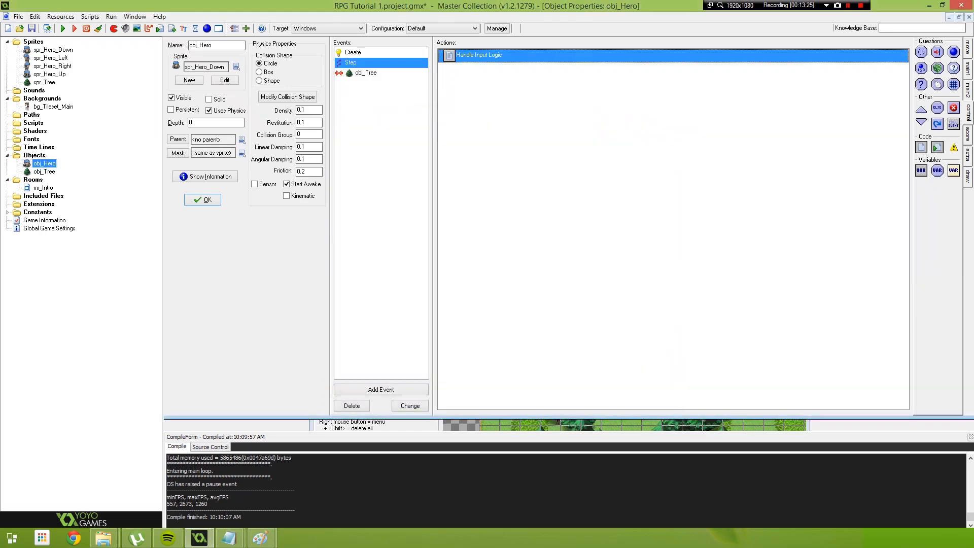
pyautogui.moveTo(921, 148); pyautogui.dragTo(630, 127)
pyautogui.write('/')
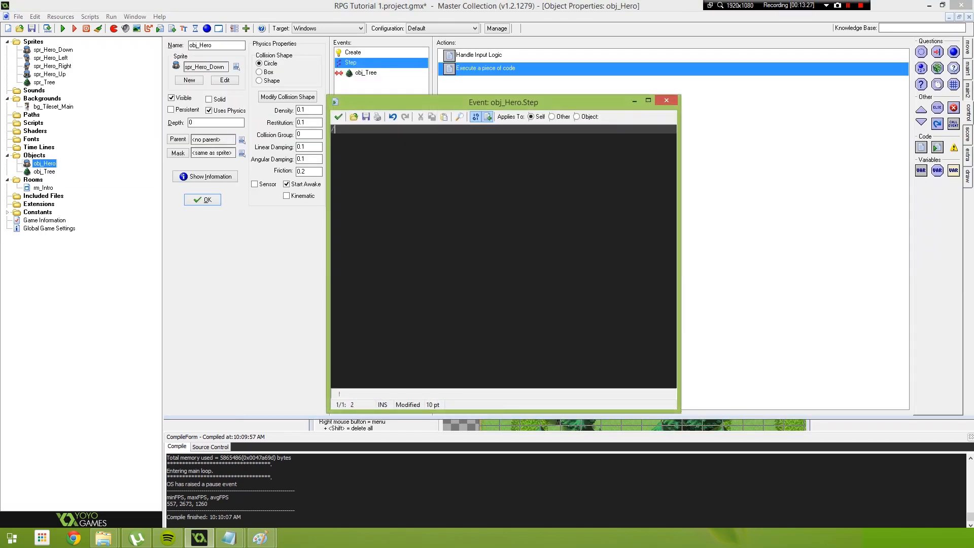
pyautogui.write('//Depth Correction')
pyautogui.press('Return')
# Write depth = phy_position_y * -1 under the Depth Correction comment and save the code
pyautogui.write('depth =')
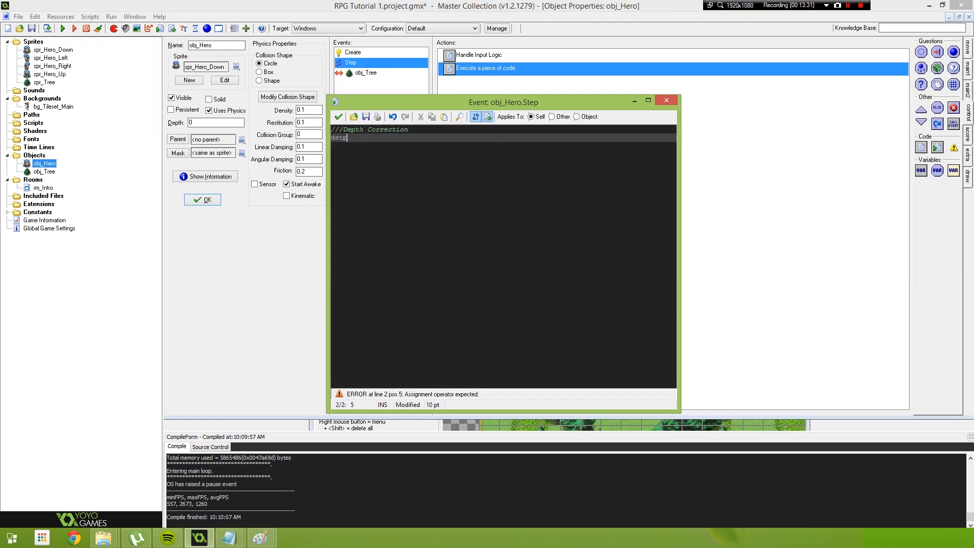
pyautogui.write(' phy_')
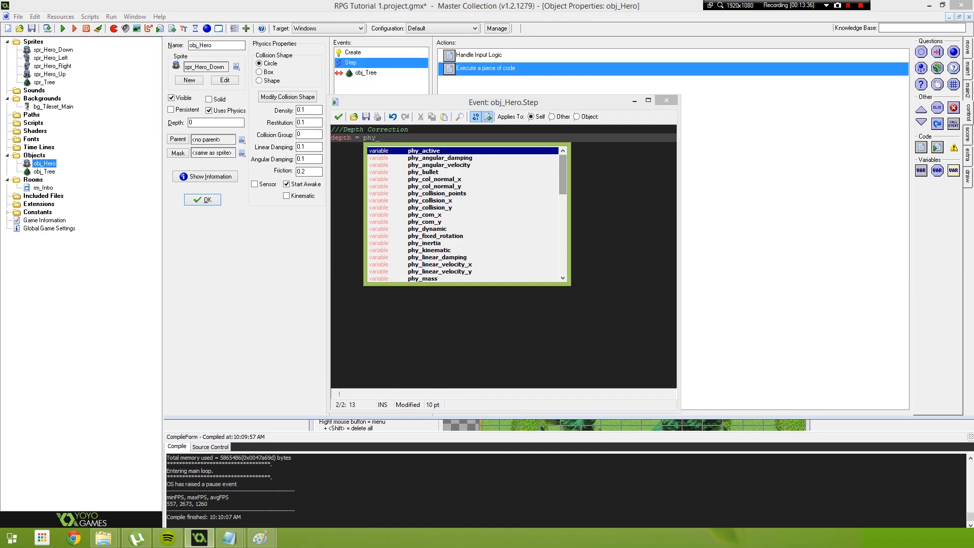
pyautogui.press('BackSpace')
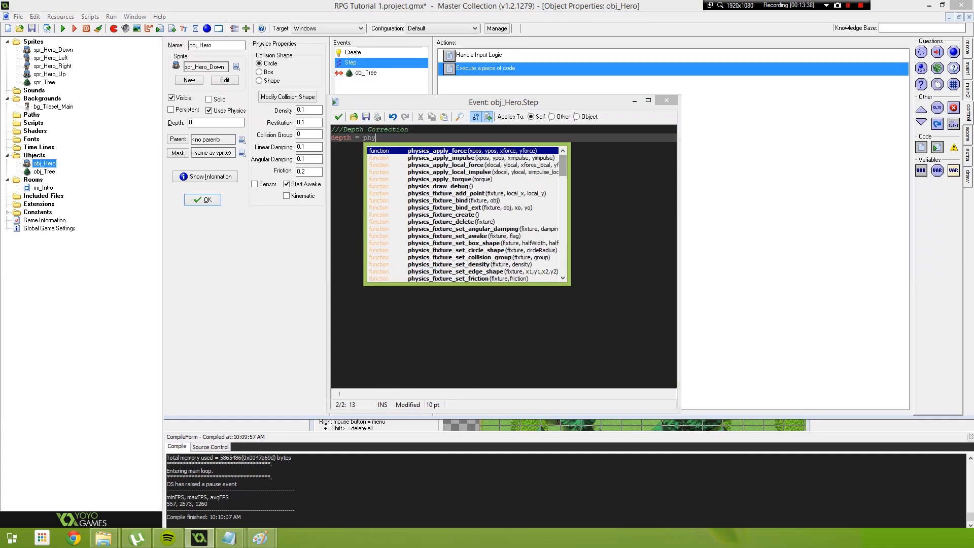
pyautogui.write('_pos')
pyautogui.press('Down')
pyautogui.press('Down')
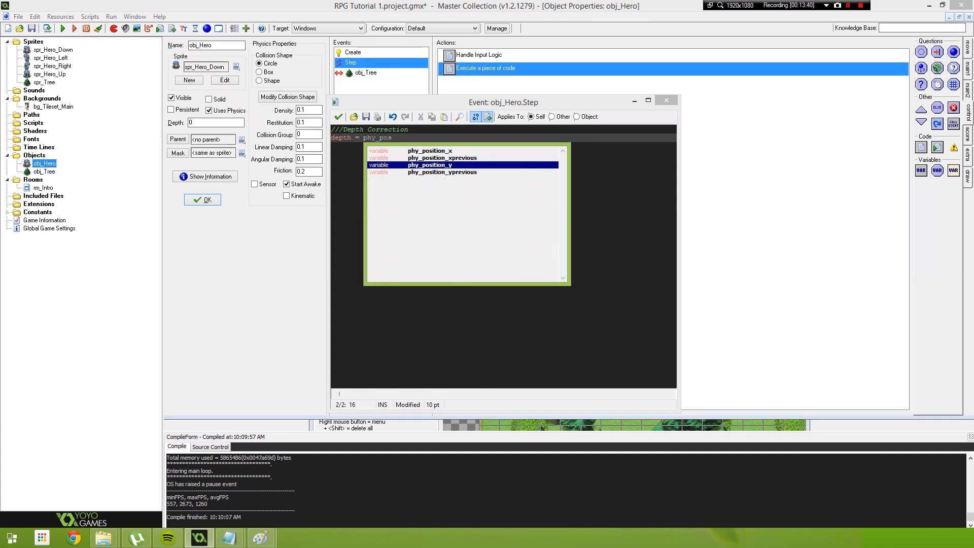
pyautogui.press('Return')
pyautogui.write('* -1')
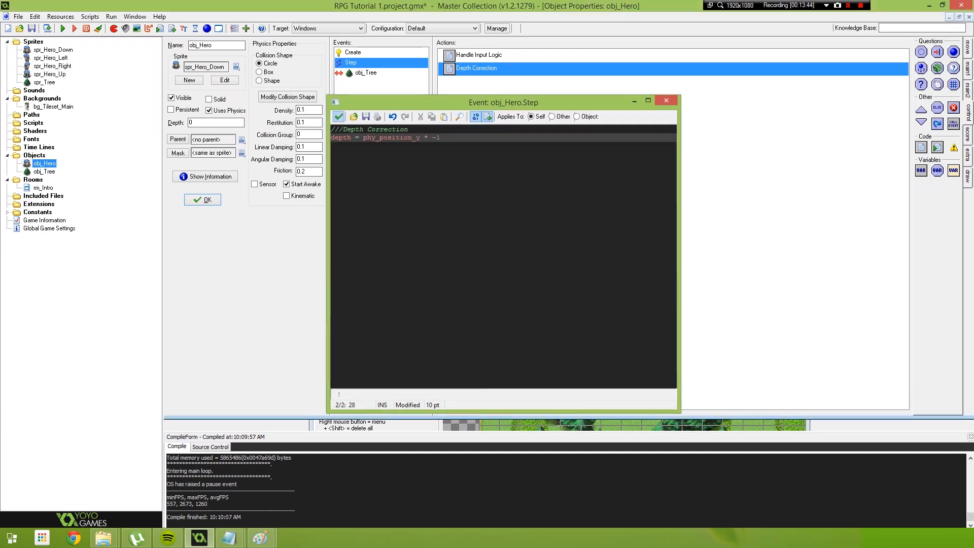
pyautogui.hotkey('ctrl', 's')
# Move the Depth Correction action above Handle Input Logic, and run the game to walk the hero around the trees
pyautogui.moveTo(482, 55); pyautogui.dragTo(484, 69)
pyautogui.click(484, 56)
pyautogui.press('F5')
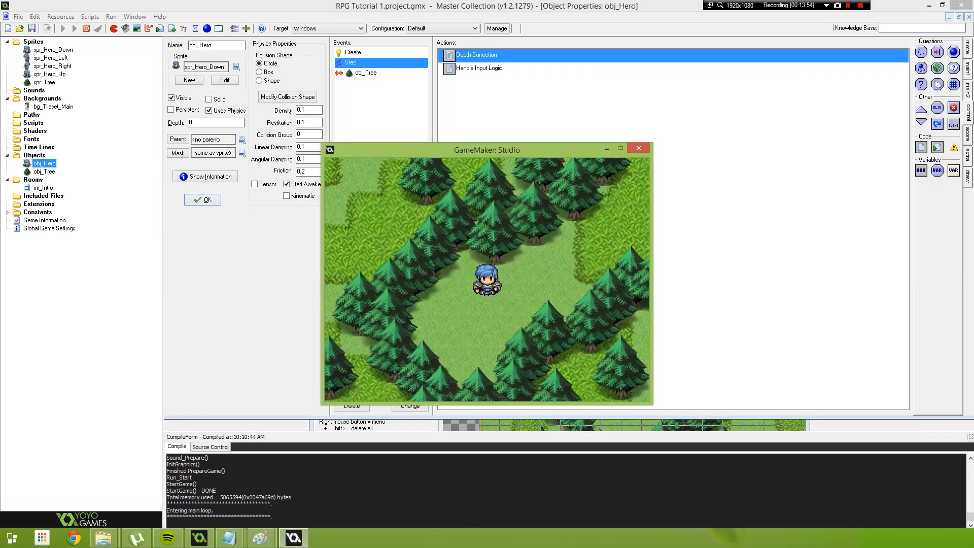
pyautogui.press('Up')
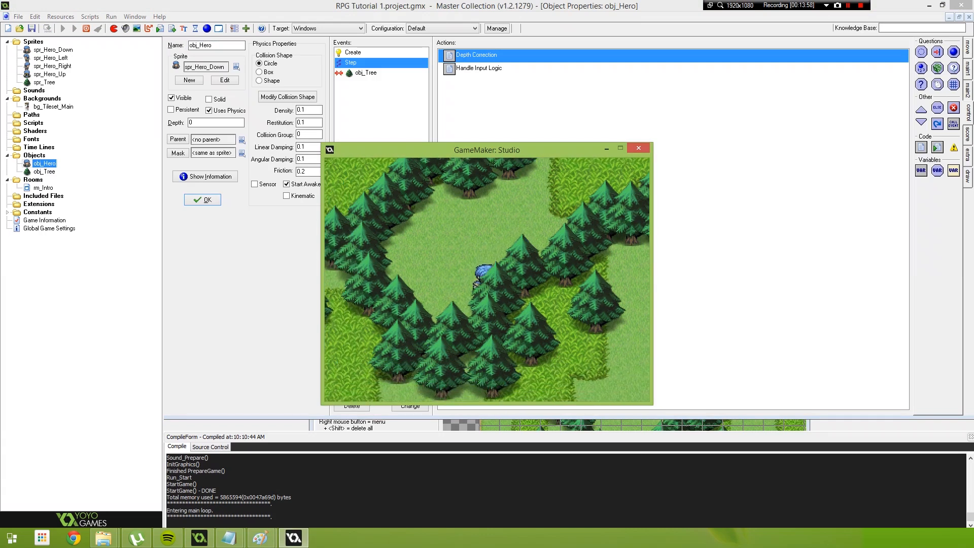